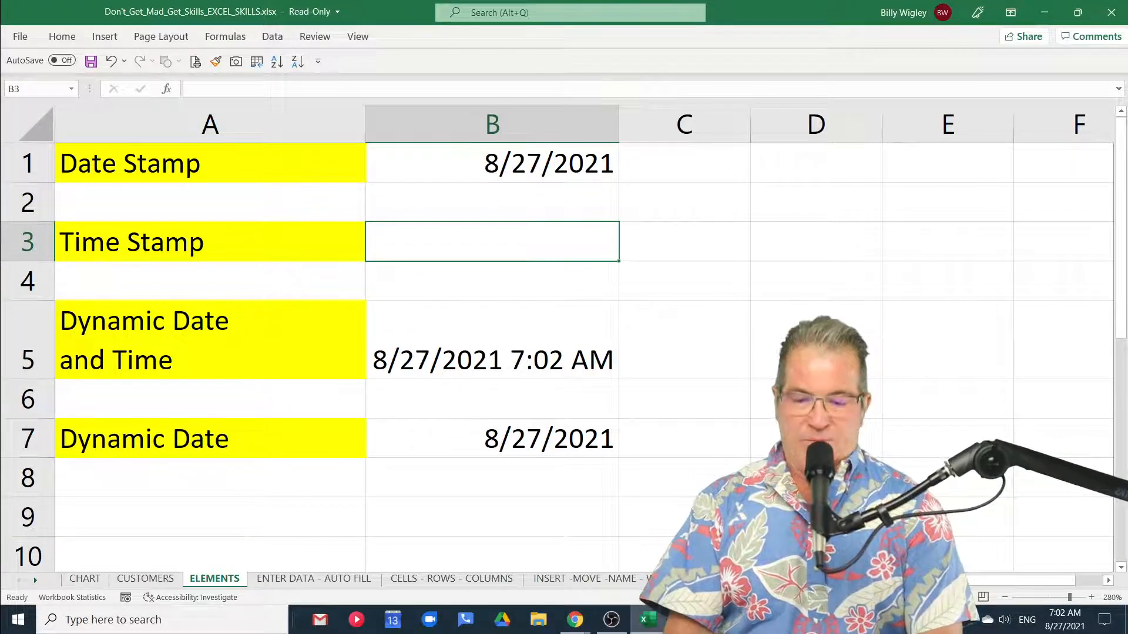
Insert the current time as a static stamp in cell B3.
key("ctrl+shift+semicolon")
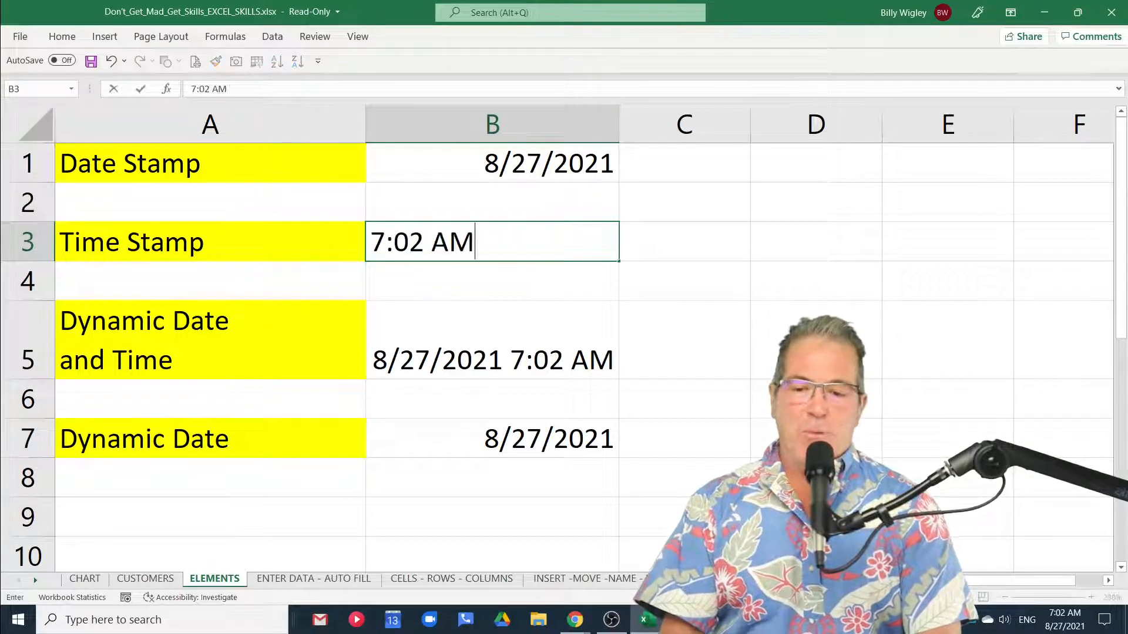
key("Return")
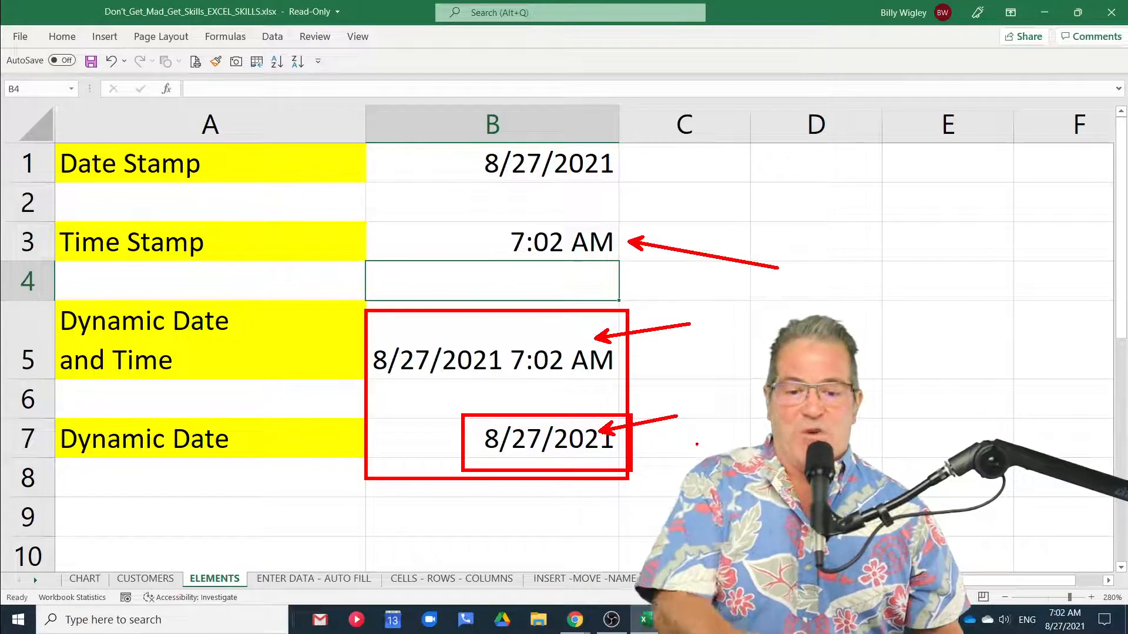
mouse_move(470, 140)
left_mouse_down()
mouse_move(605, 188)
mouse_move(472, 141)
left_mouse_up()
left_click_drag(663, 168, 620, 168)
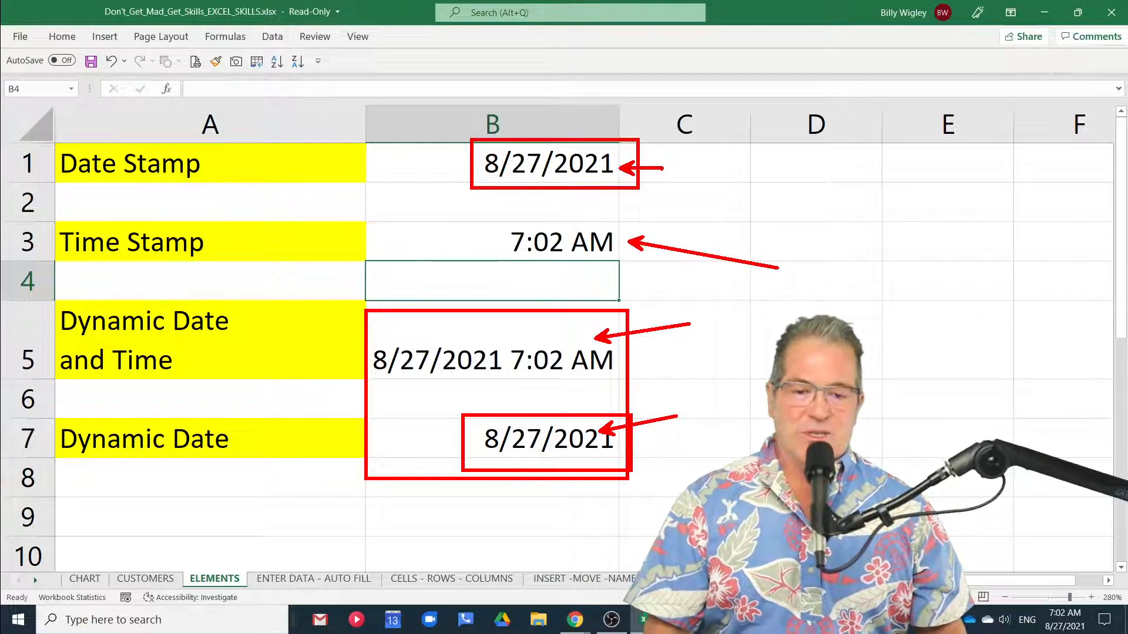
left_click_drag(469, 454, 303, 375)
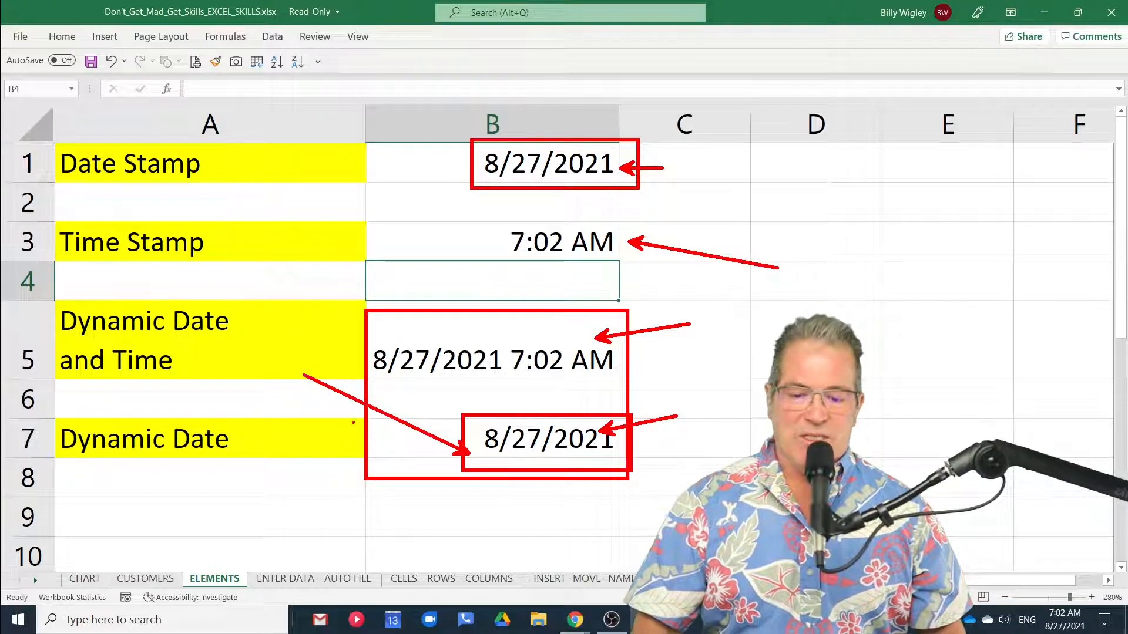
key("e")
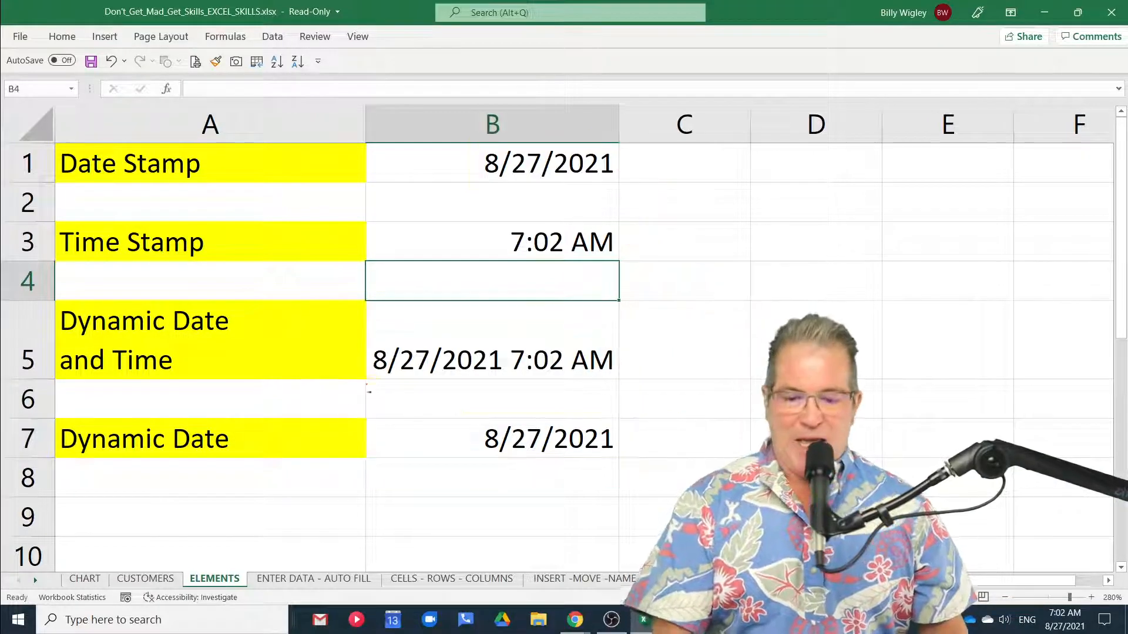
mouse_move(357, 332)
left_mouse_down()
mouse_move(433, 390)
mouse_move(643, 391)
left_mouse_up()
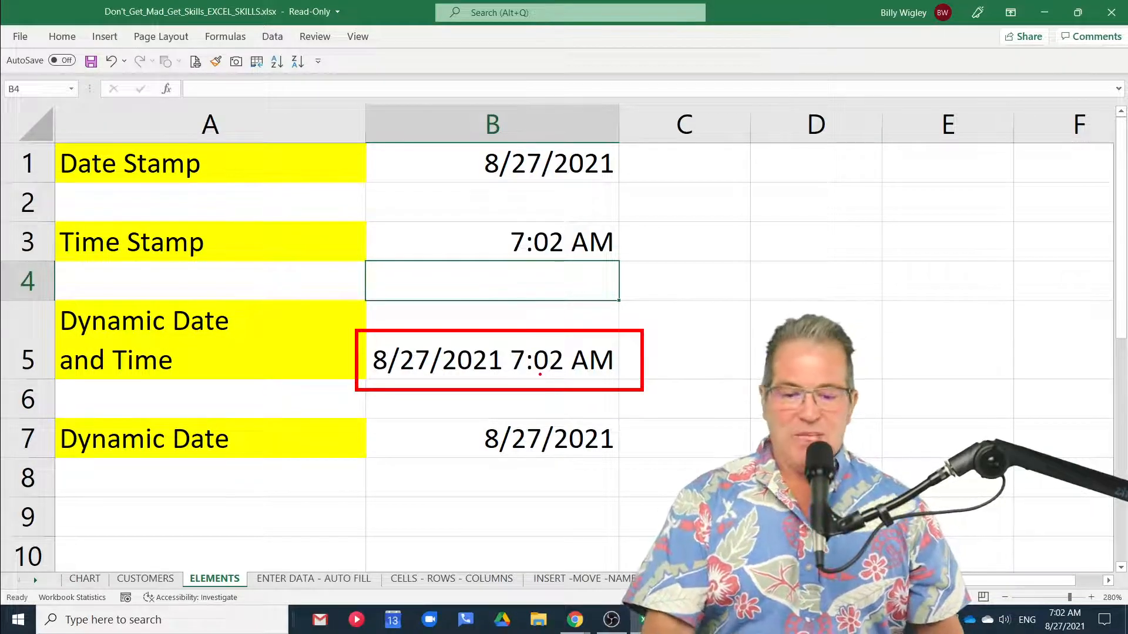
key("Escape")
key("ctrl+2")
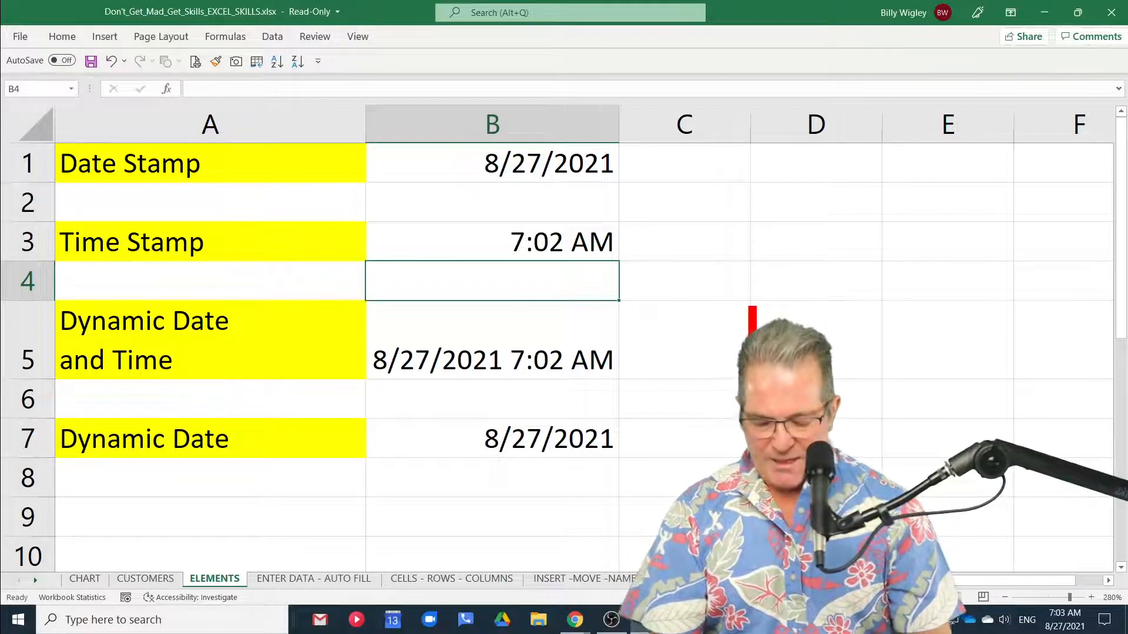
left_click_drag(753, 306, 822, 409)
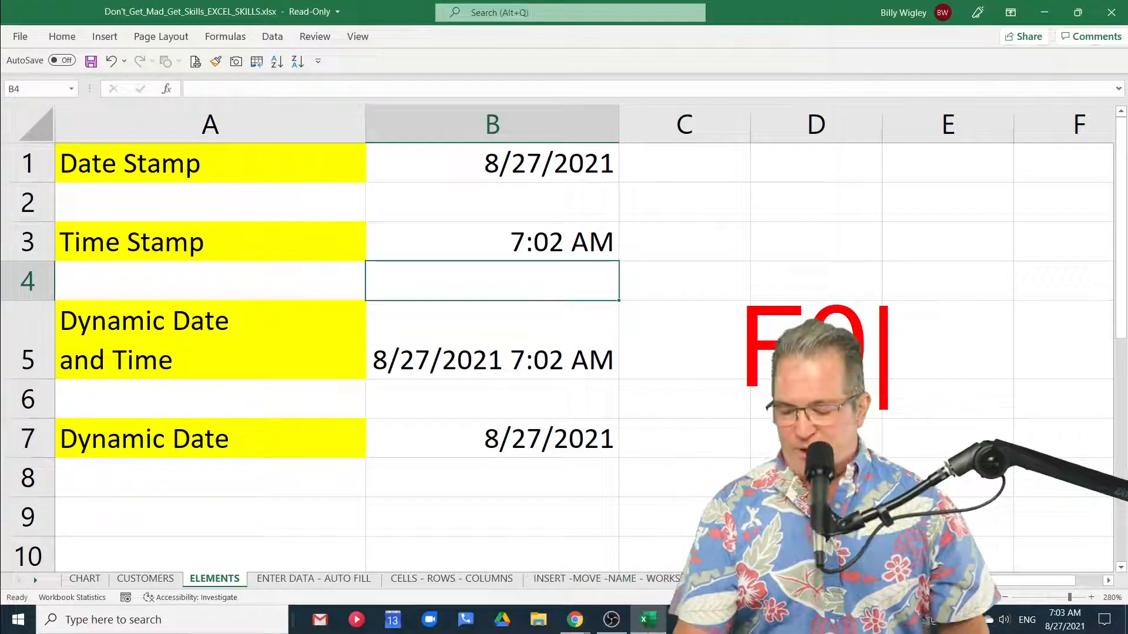
key("Escape")
key("Escape")
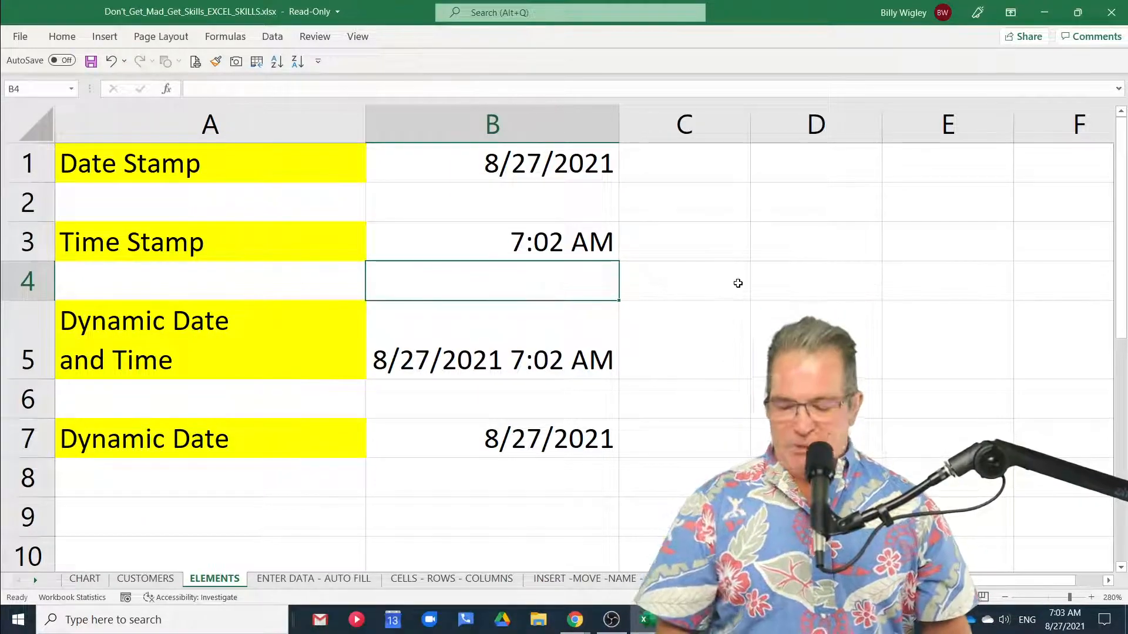
mouse_move(355, 312)
left_mouse_down()
mouse_move(432, 442)
mouse_move(657, 479)
left_mouse_up()
left_click_drag(482, 438, 440, 438)
left_click_drag(366, 359, 299, 349)
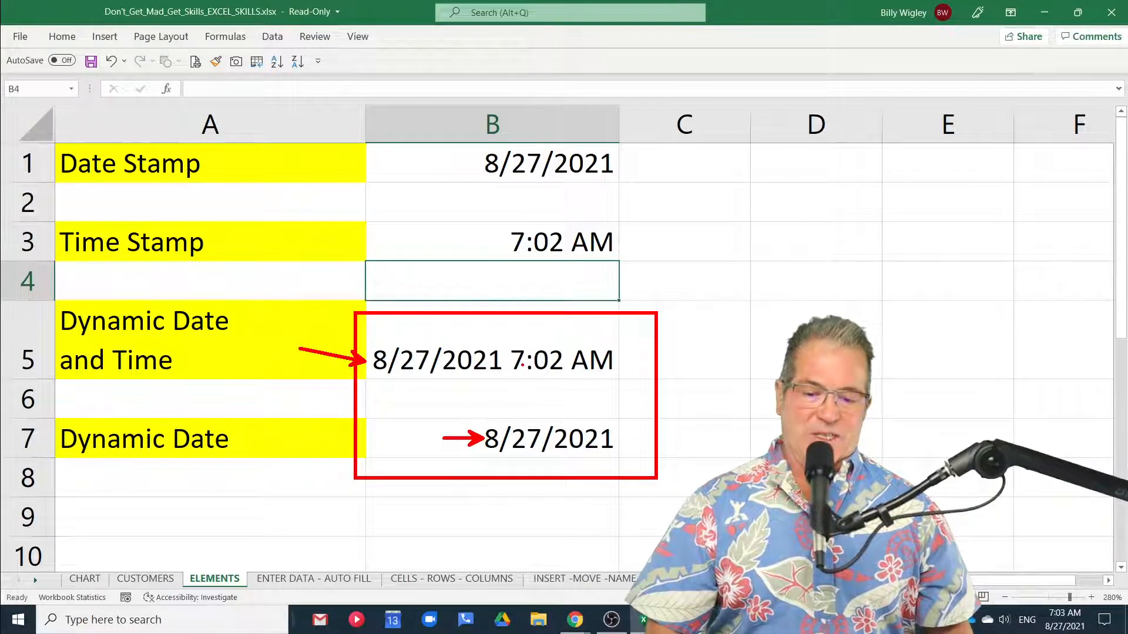
mouse_move(503, 335)
left_mouse_down()
mouse_move(549, 387)
mouse_move(642, 388)
left_mouse_up()
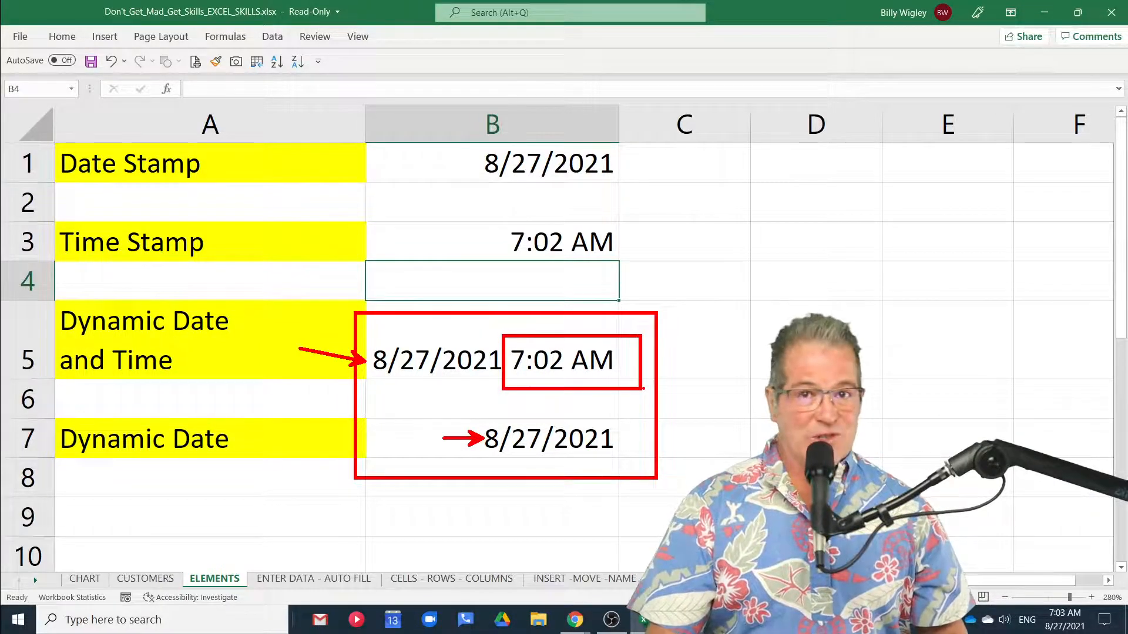
key("Escape")
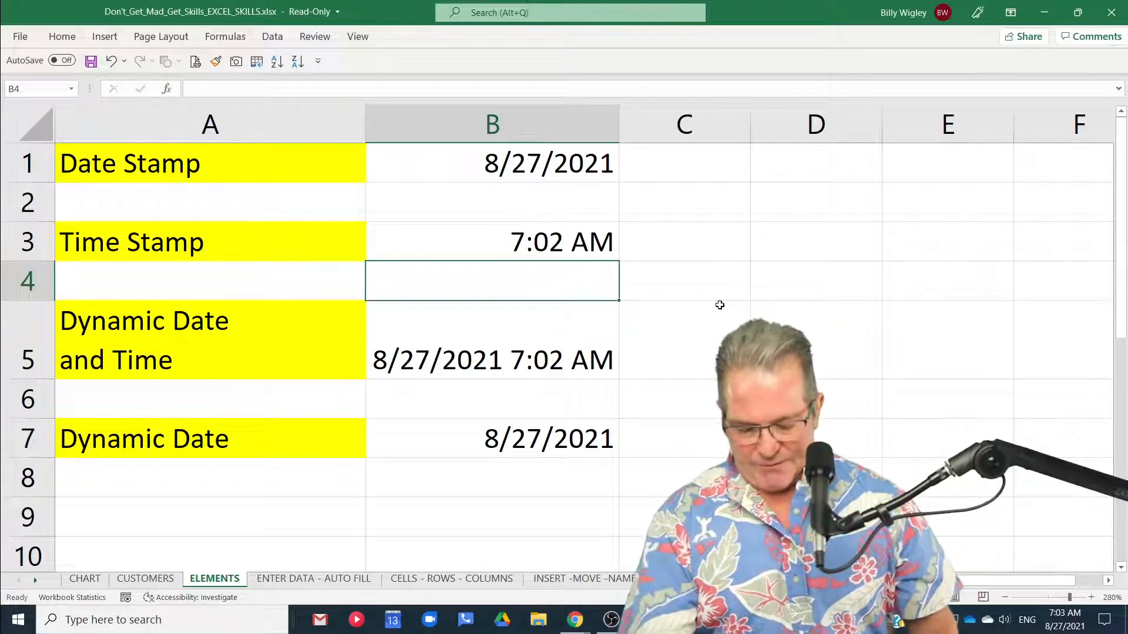
Recalculate the worksheet to refresh the dynamic date and time values.
key("F9")
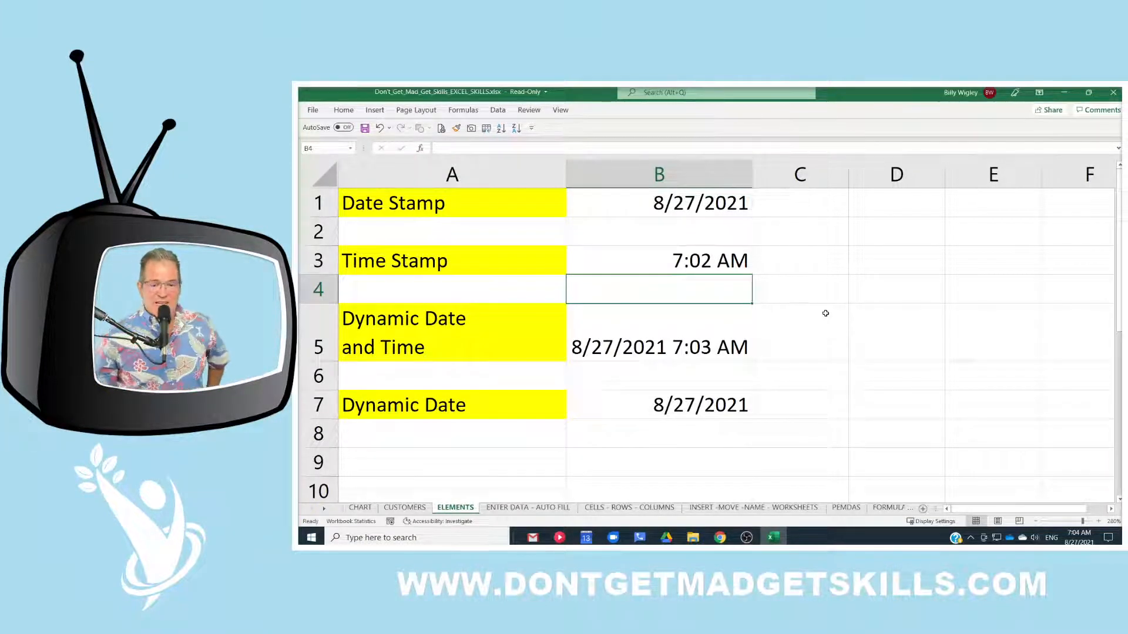
Clear the date and time entries from cells B1, B3 and B5:B7.
left_click(696, 200)
key("Delete")
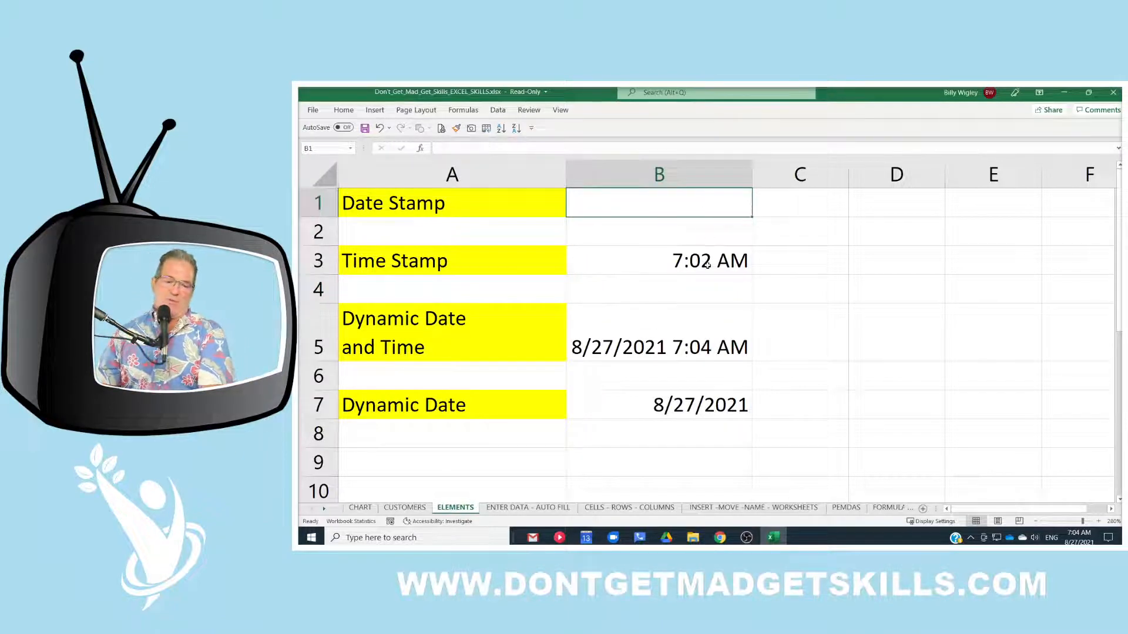
left_click(699, 260)
key("Delete")
left_click_drag(701, 321, 714, 411)
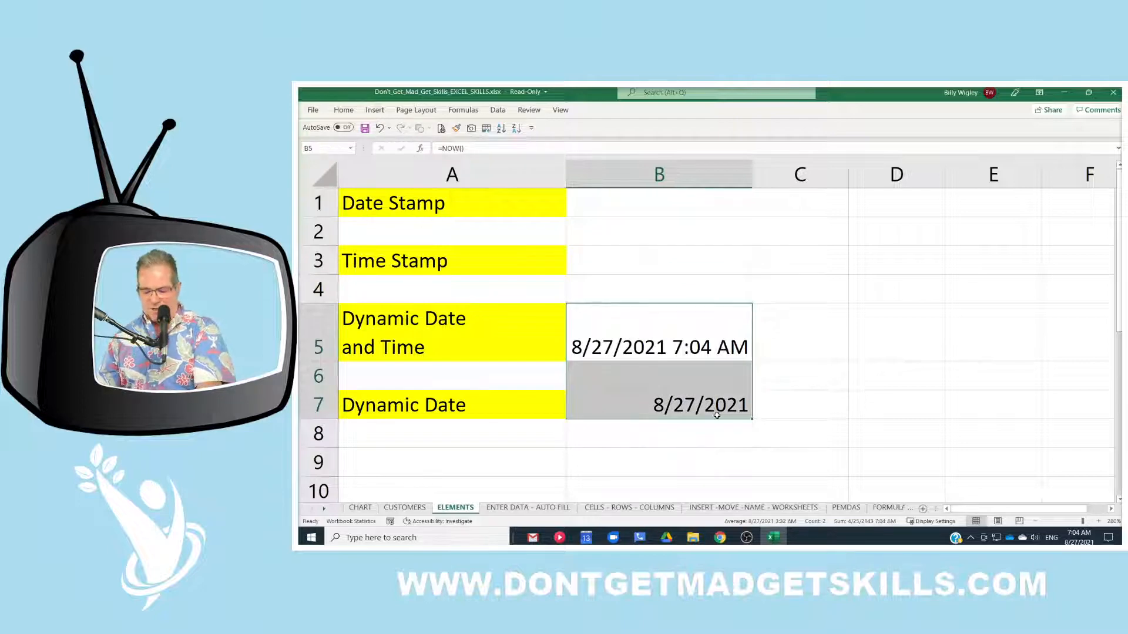
key("Delete")
Enter the text "Ctrl+;" in cell B1 and fill it down to B2.
left_click(687, 212)
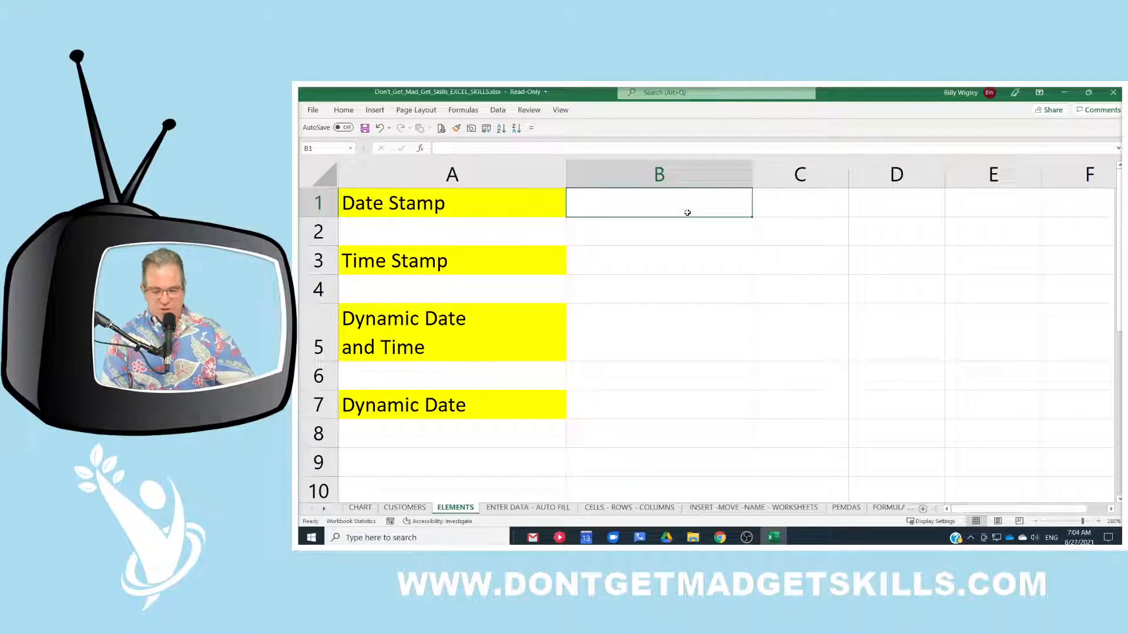
key("ctrl+semicolon")
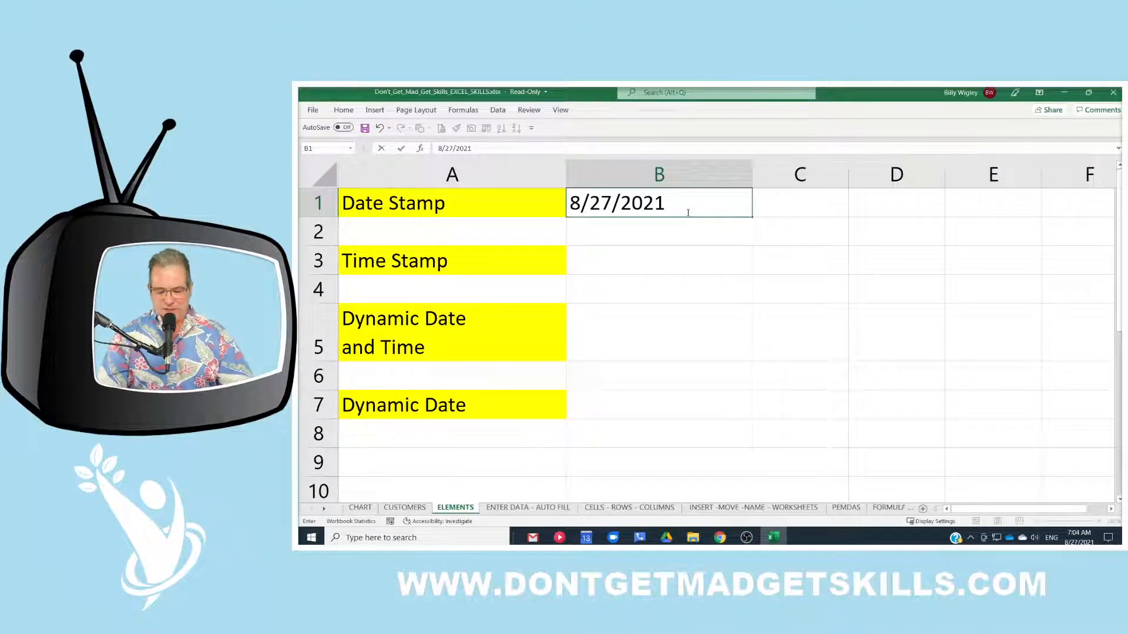
key("Escape")
type("Ctr;")
key("BackSpace")
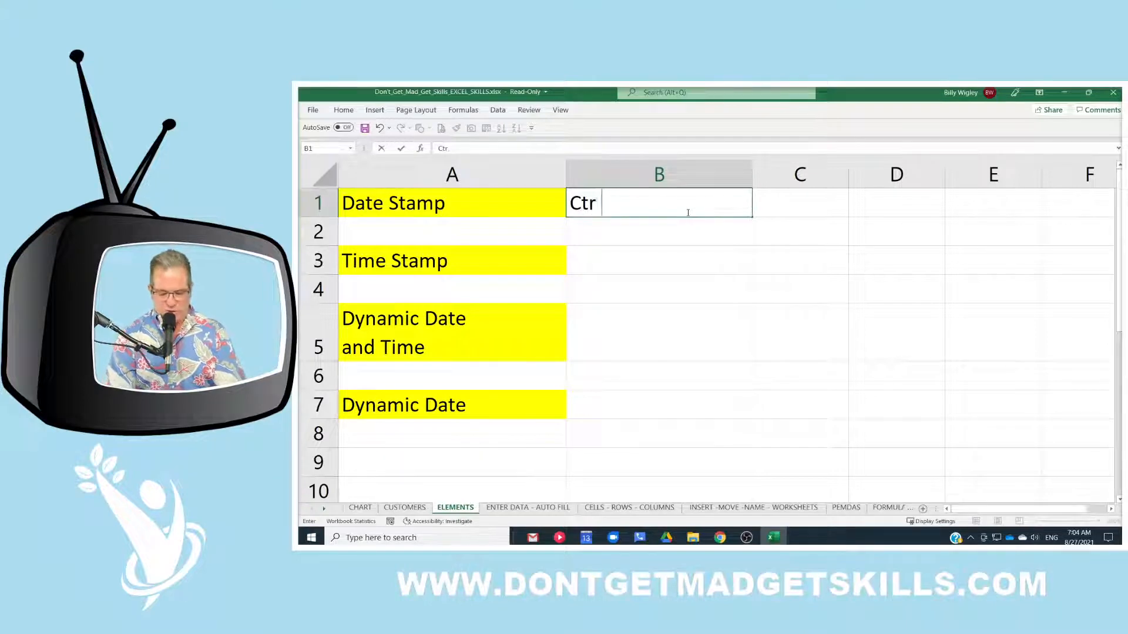
type("l+")
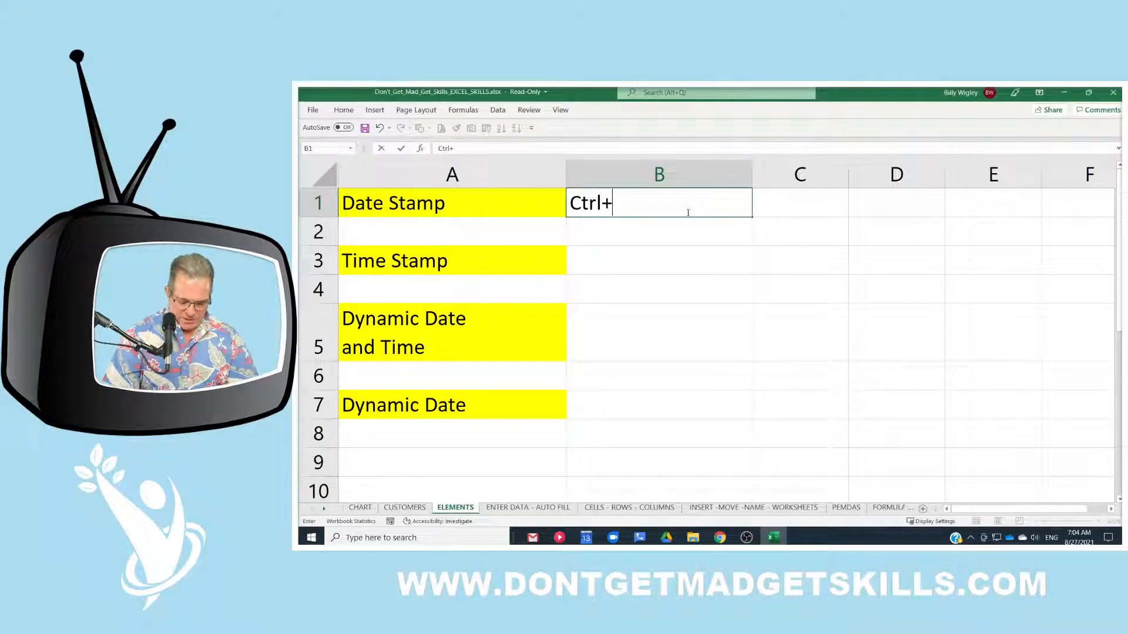
key("ctrl+semicolon")
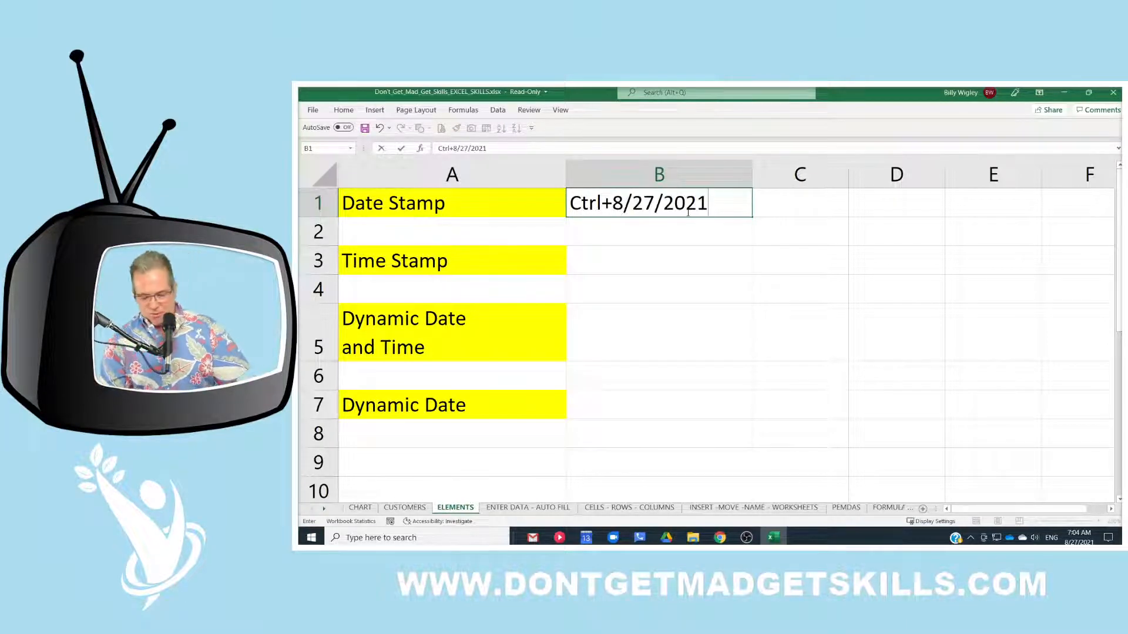
key("BackSpace")
key("BackSpace")
key("BackSpace")
key("BackSpace")
key("BackSpace")
key("BackSpace")
key("BackSpace")
key("BackSpace")
key("BackSpace")
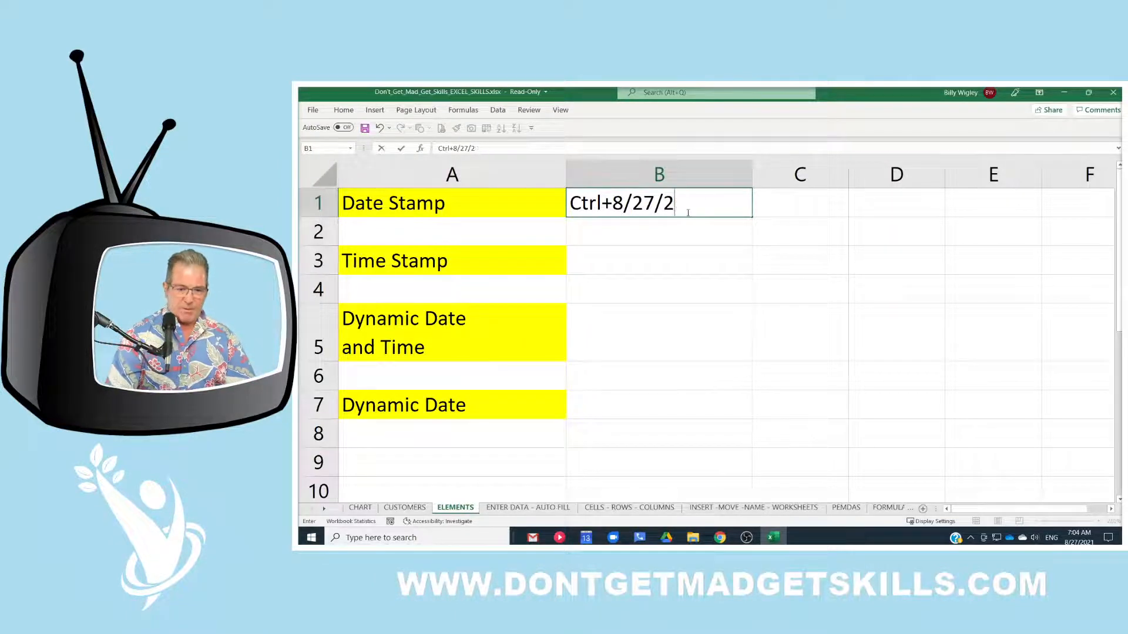
type(";")
key("Return")
left_click(687, 213)
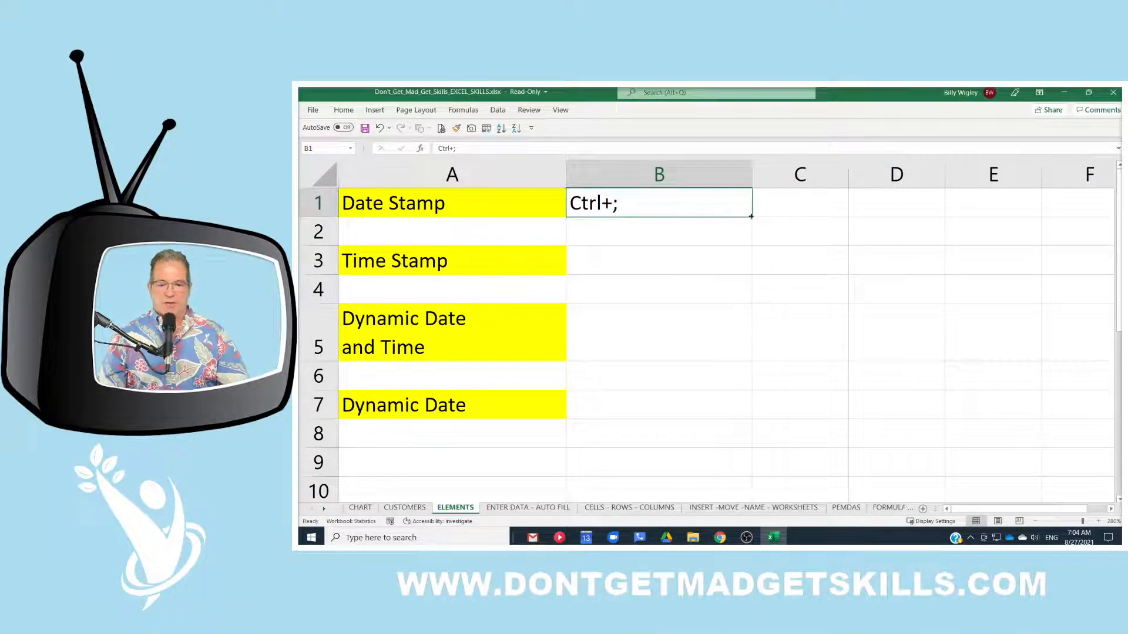
left_click_drag(751, 216, 747, 245)
Replace the text in cell B1 with a static stamp of the current date.
left_click(680, 196)
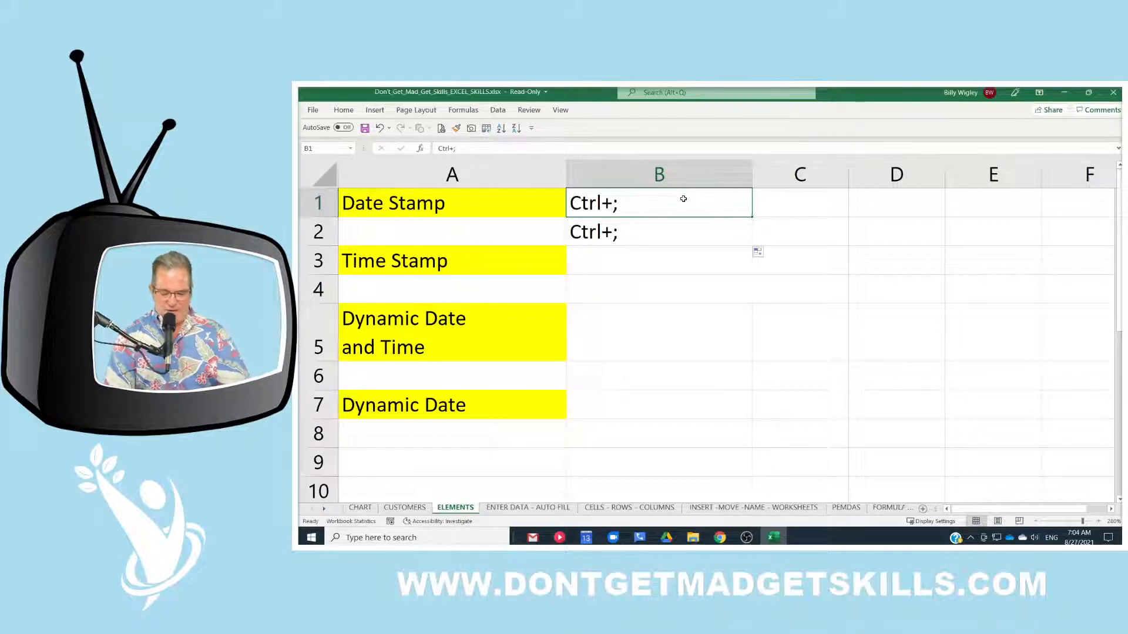
key("ctrl+semicolon")
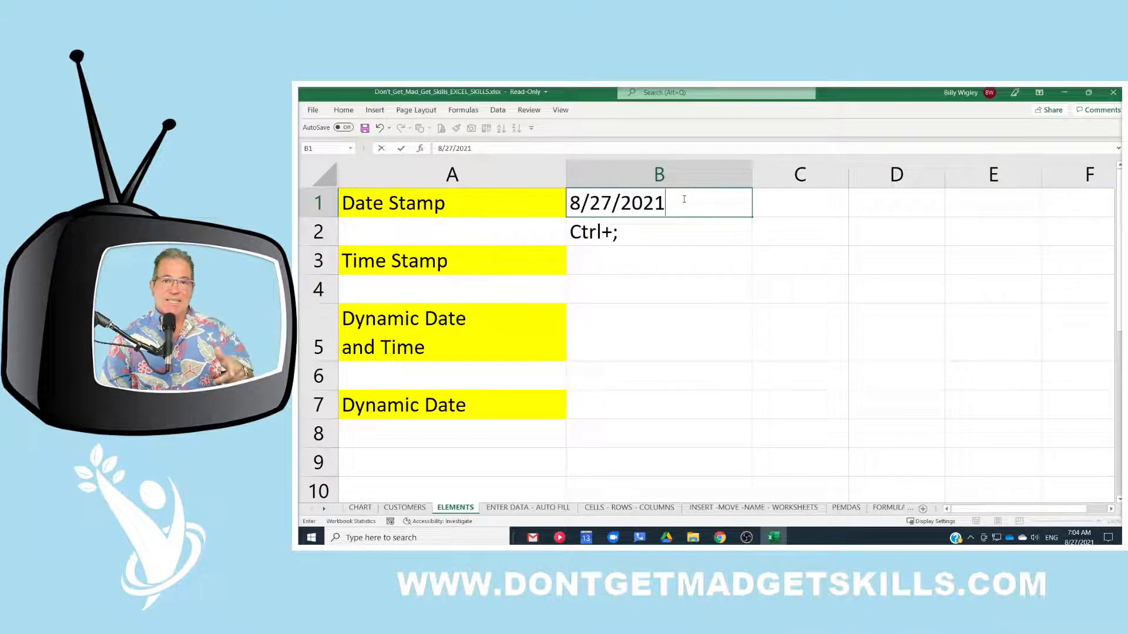
key("Return")
Change the number format of cell B1 to Long Date and back to Short Date.
left_click(664, 200)
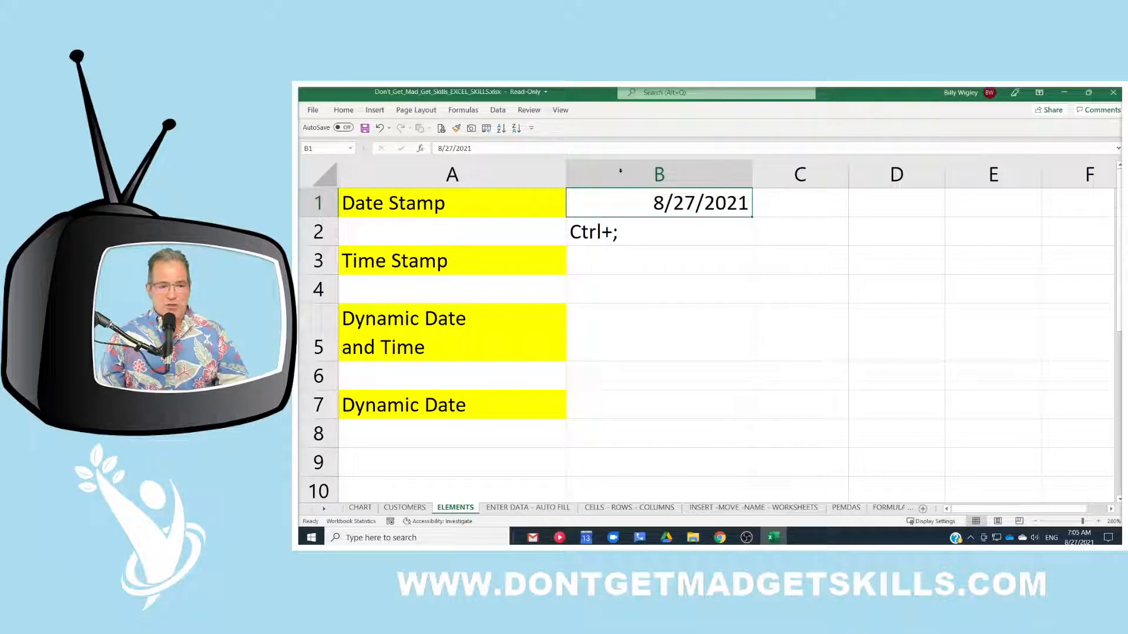
left_click(343, 112)
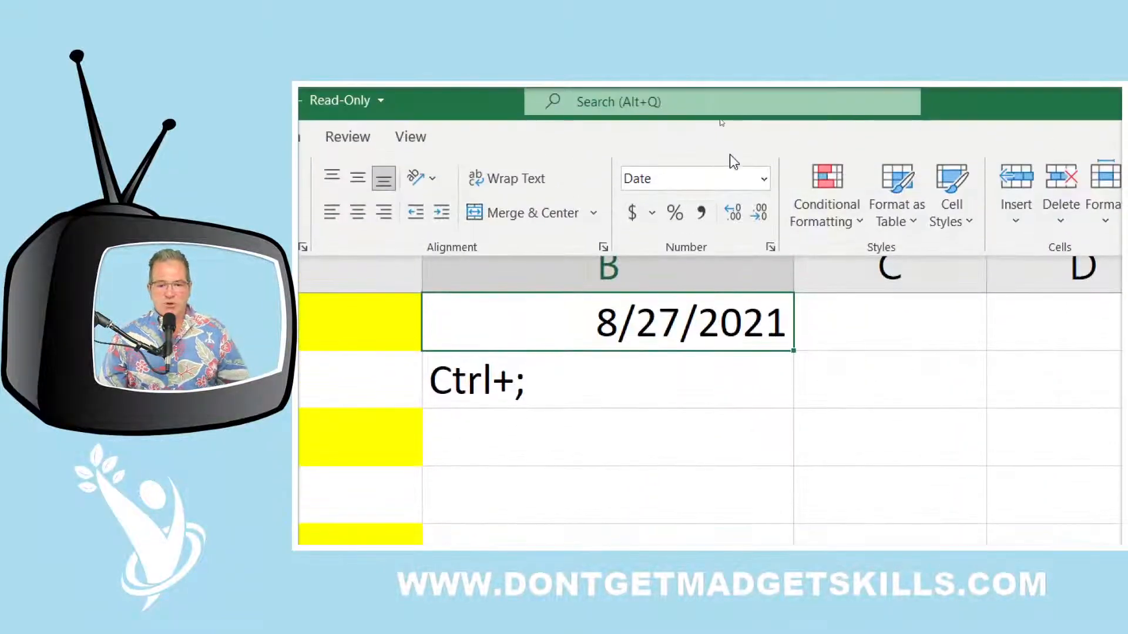
left_click(764, 179)
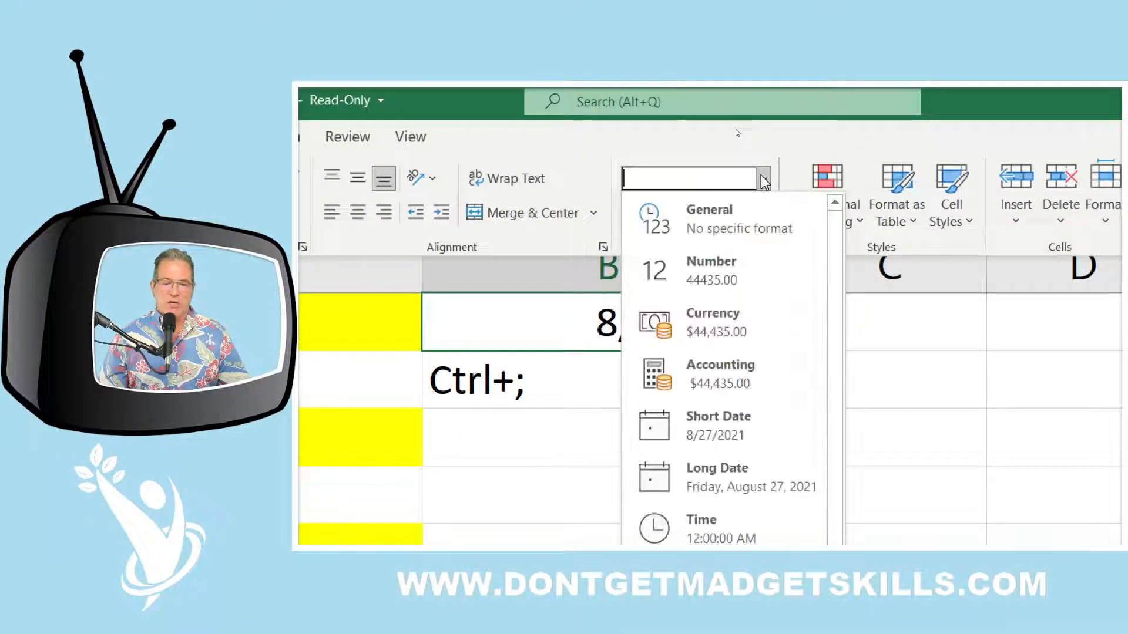
left_click(764, 181)
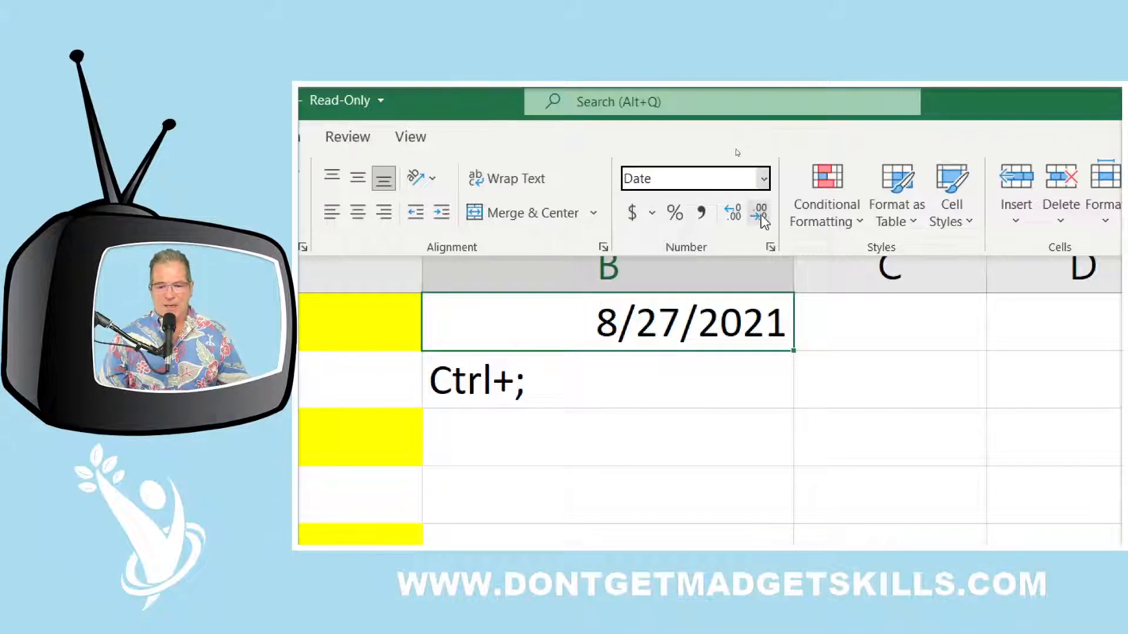
left_click(763, 179)
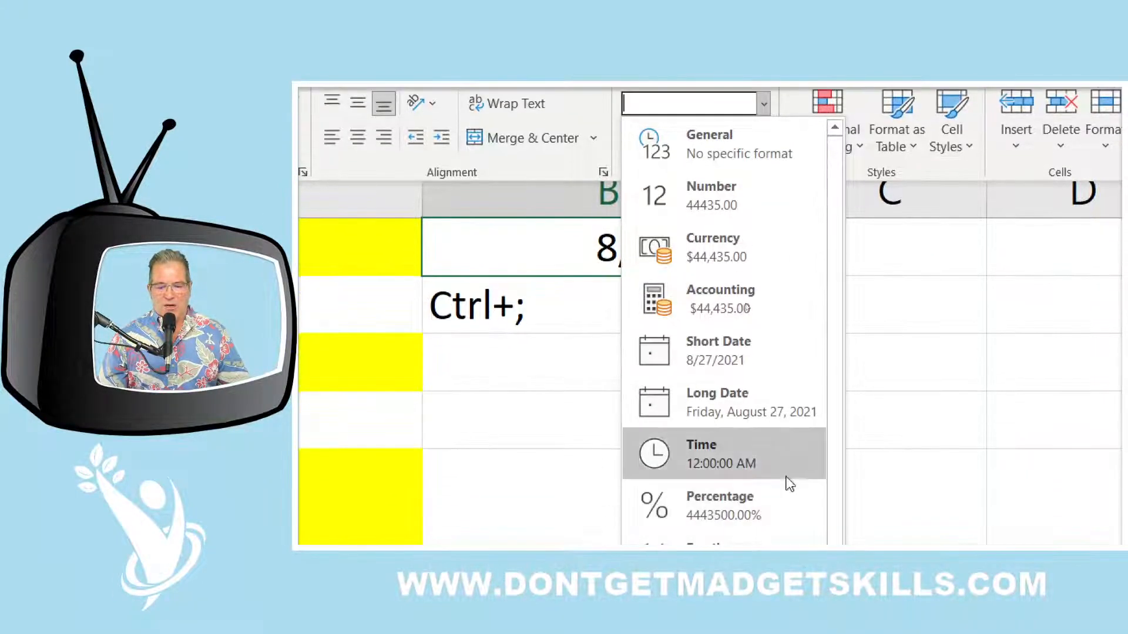
left_click(773, 420)
left_click(765, 177)
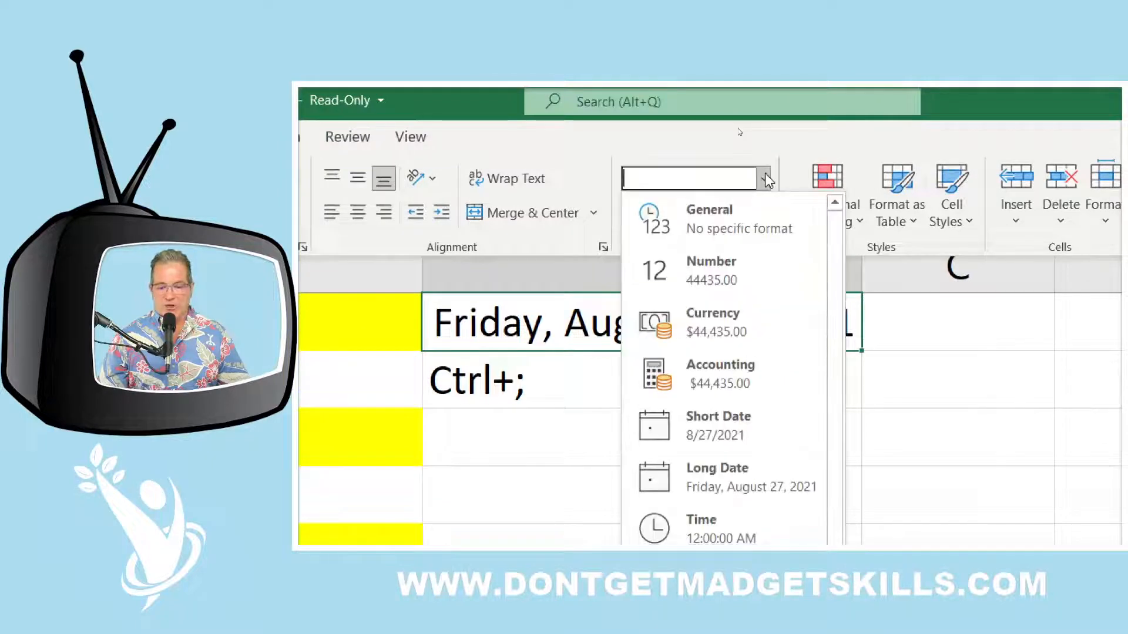
left_click(769, 434)
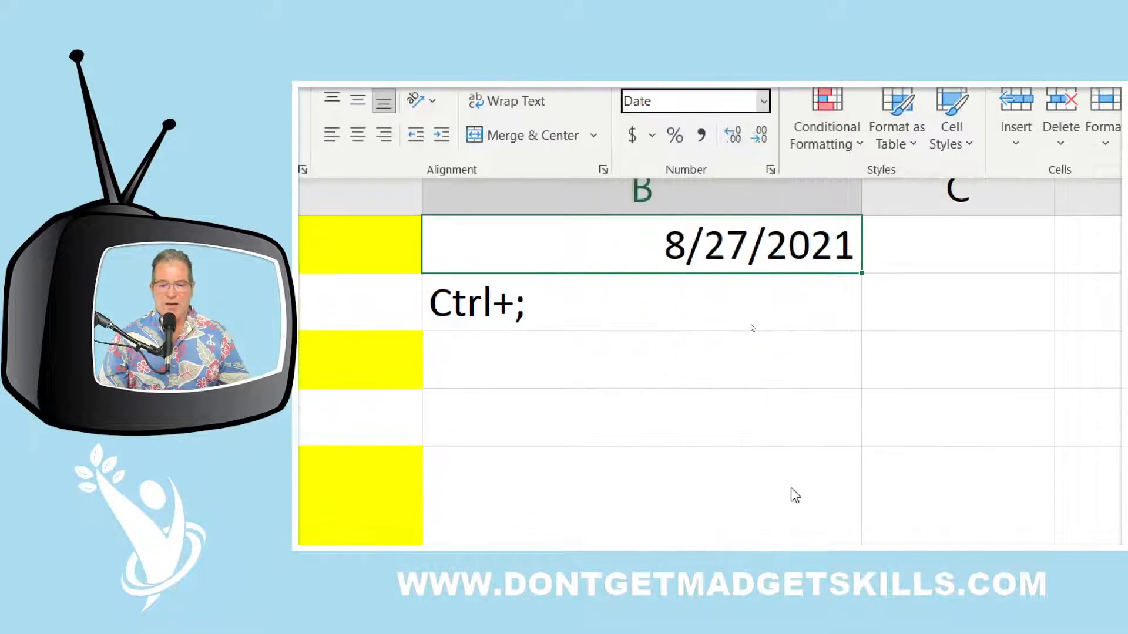
Examine the Custom number format codes for cell B1 in the Format Cells dialog, and close it without applying changes.
left_click(770, 170)
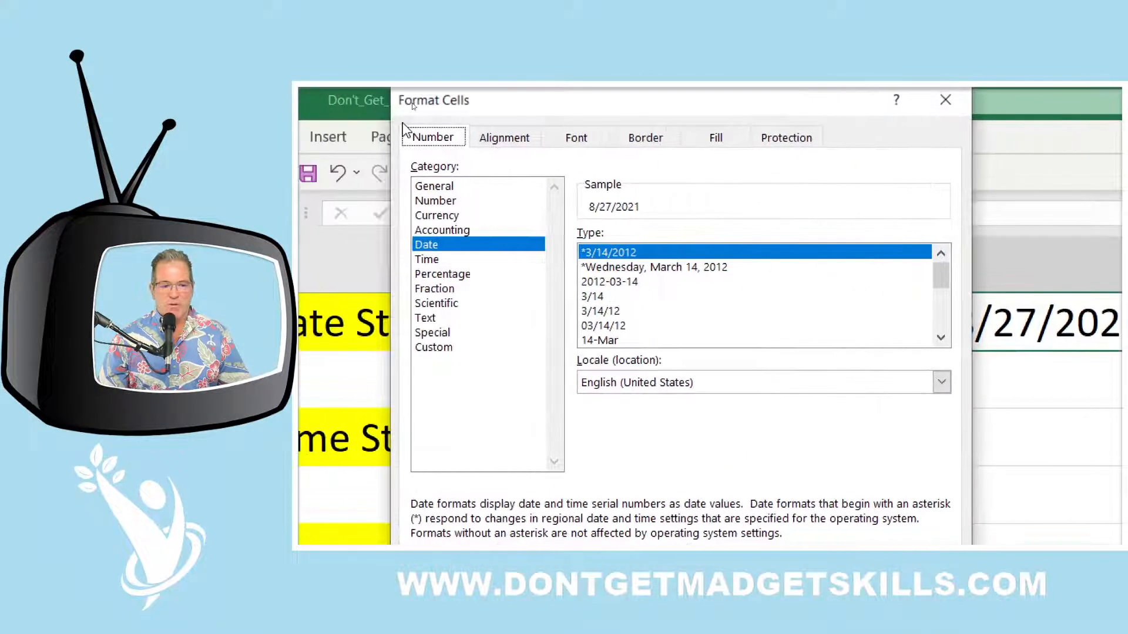
left_click(460, 348)
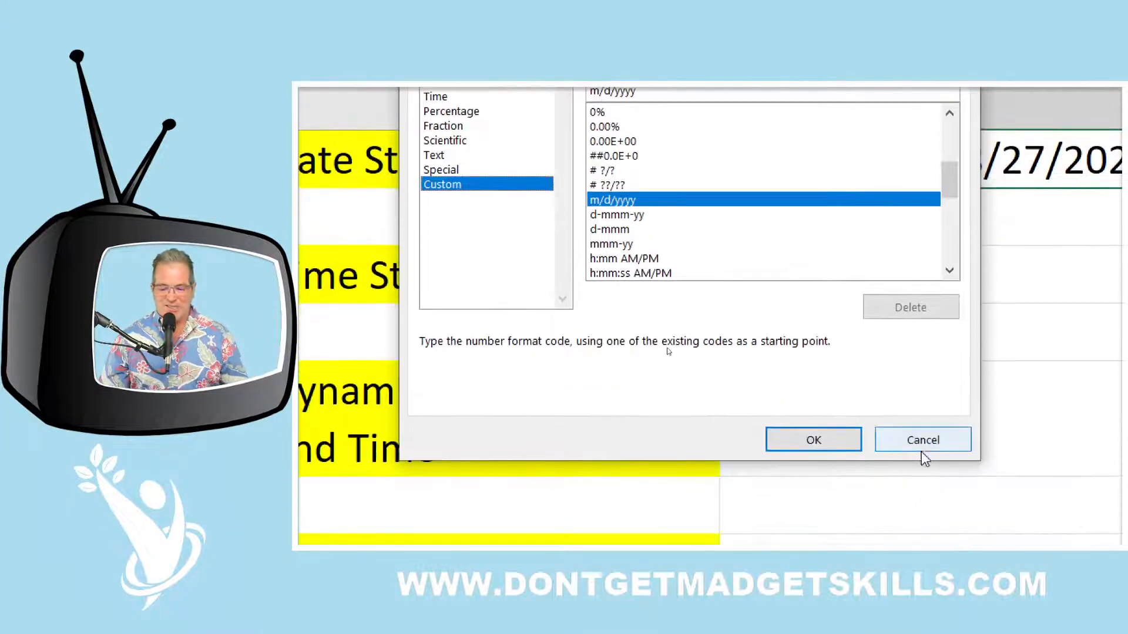
left_click(922, 446)
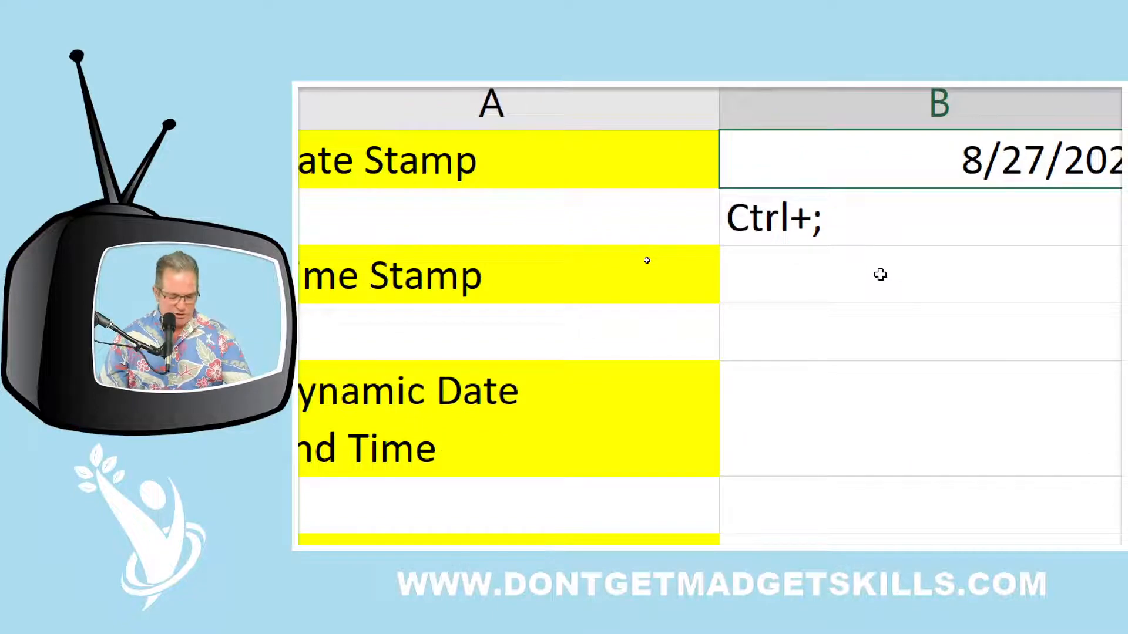
Move the text "Ctrl+;" from cell B2 to the end of the "Date Stamp" label in cell A1.
left_click(875, 222)
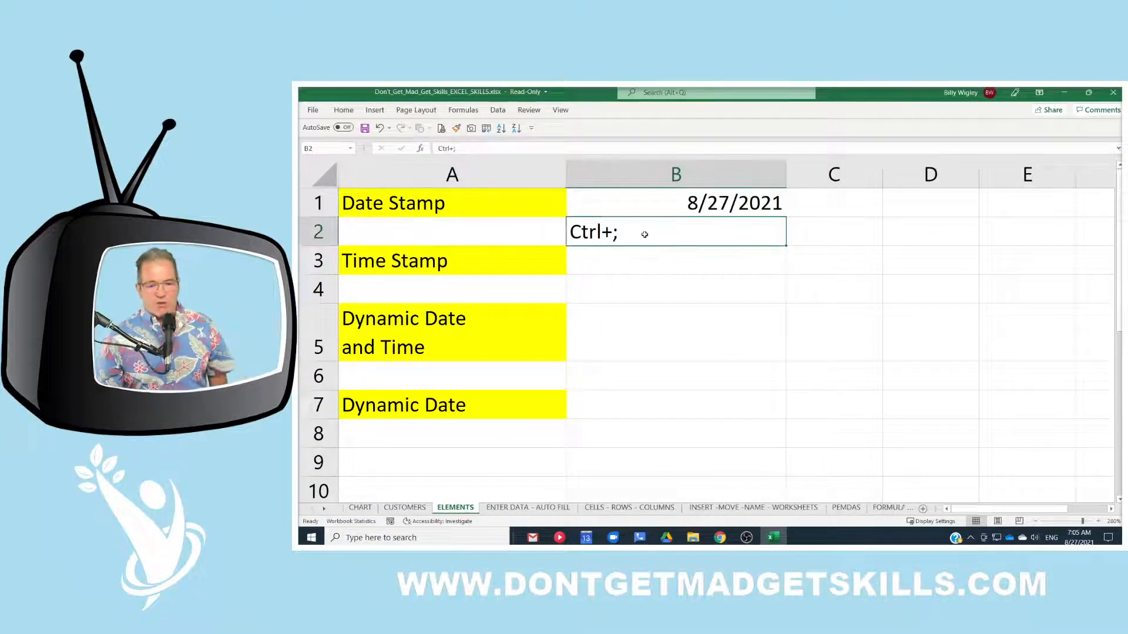
double_click(630, 232)
left_click_drag(630, 232, 572, 232)
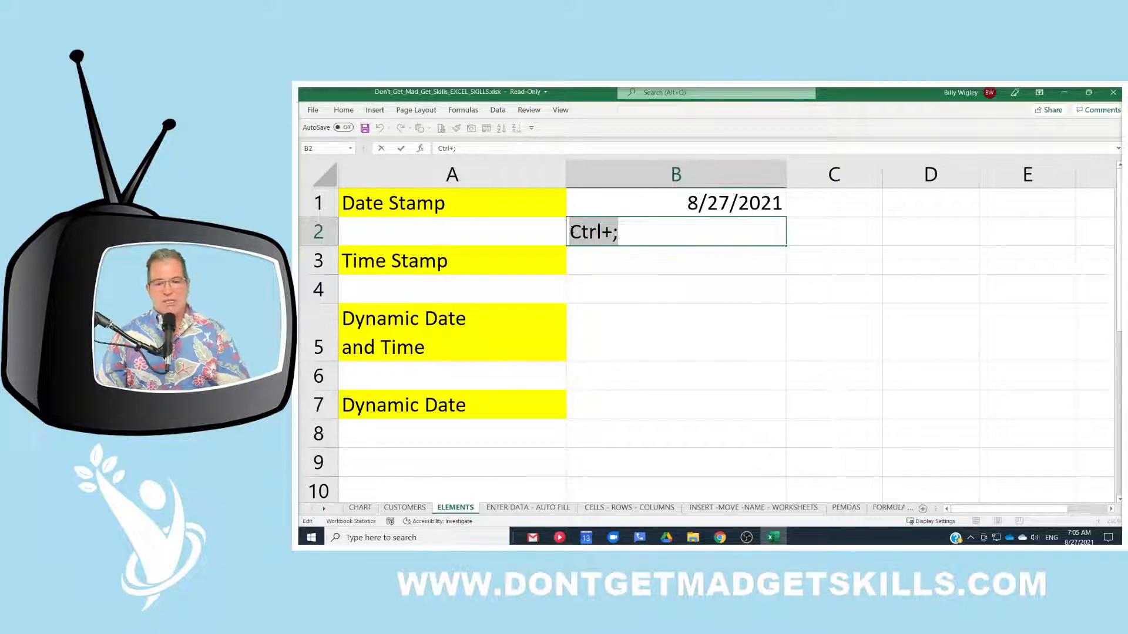
key("BackSpace")
left_click(524, 149)
type("Ctrl+;")
key("Return")
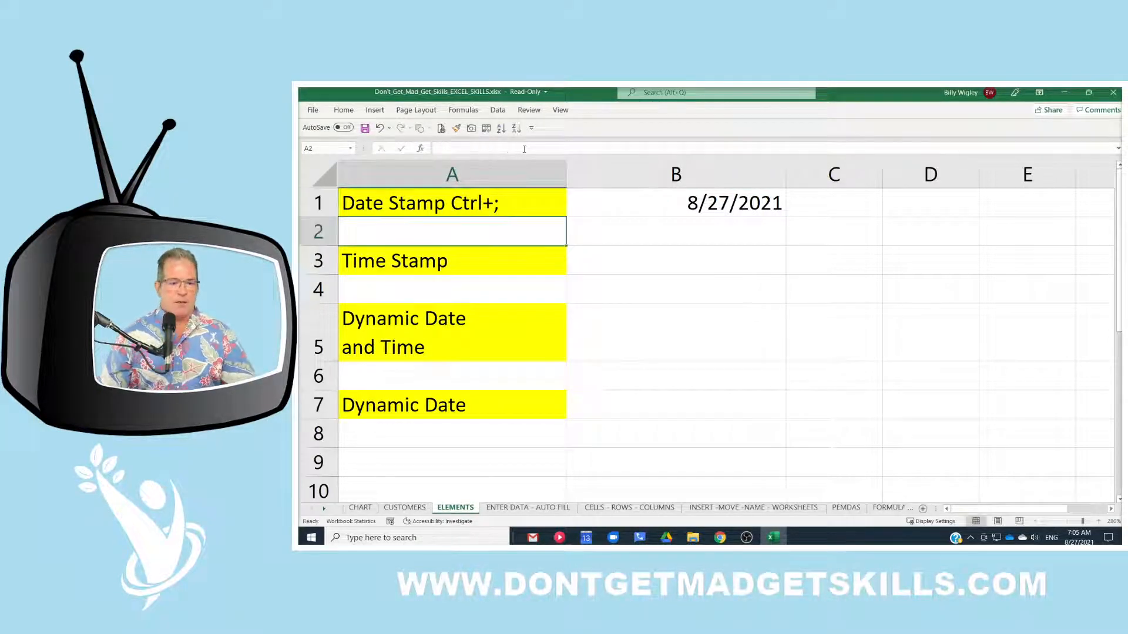
Insert a static stamp of the current time in cell B3 and enter the text "Ctrl+Shift+;" in cell B4.
left_click(629, 264)
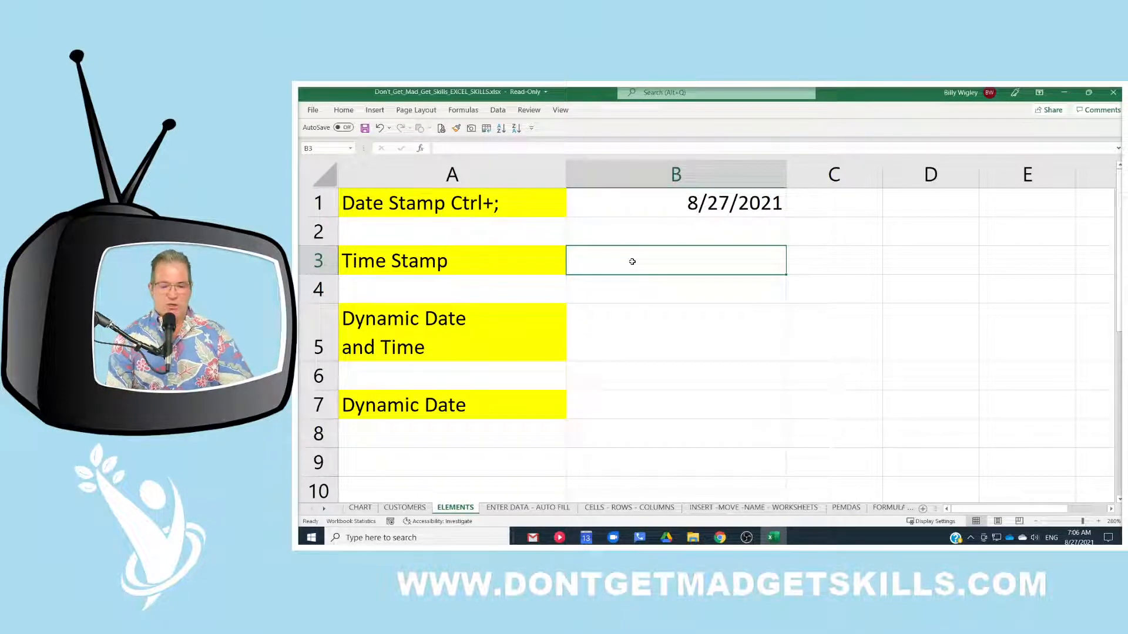
key("ctrl+shift+semicolon")
key("Return")
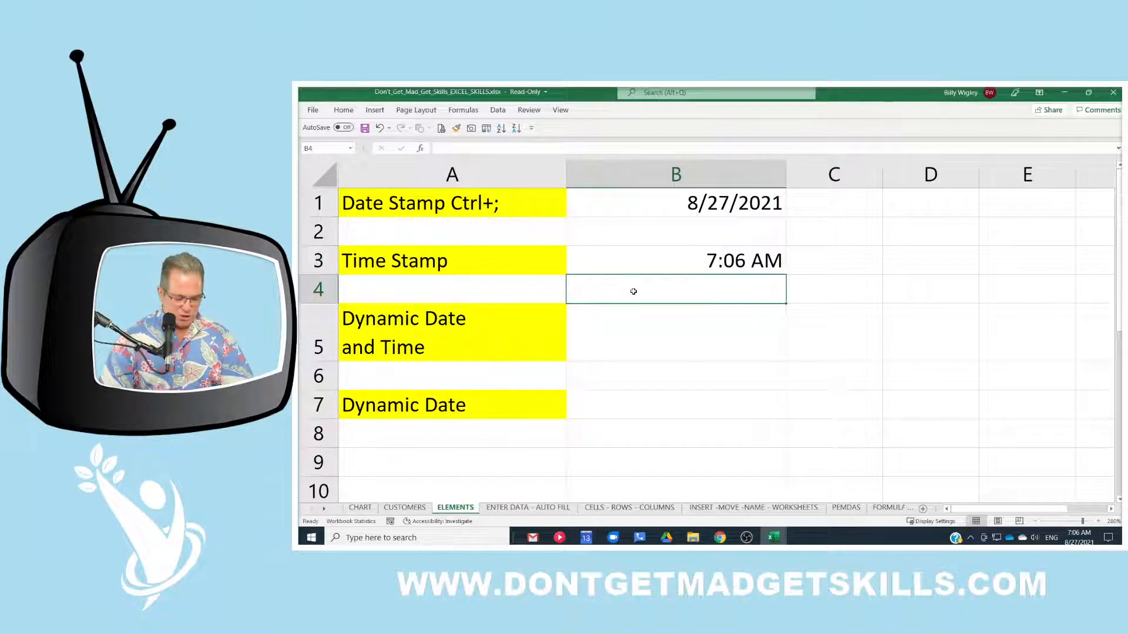
type("Ct")
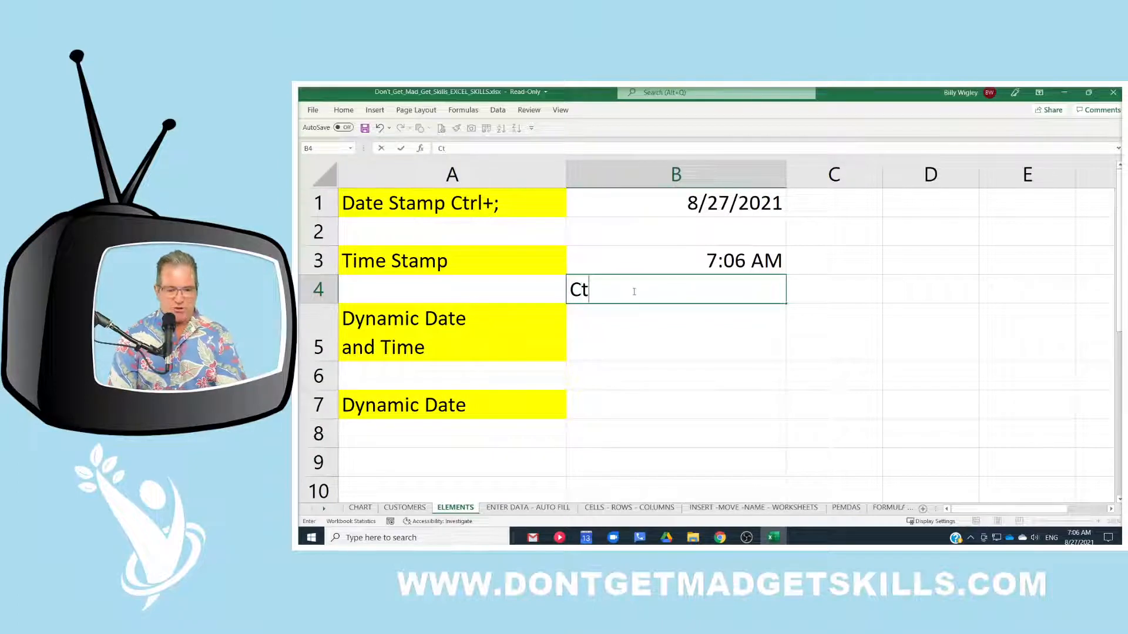
type("rl+")
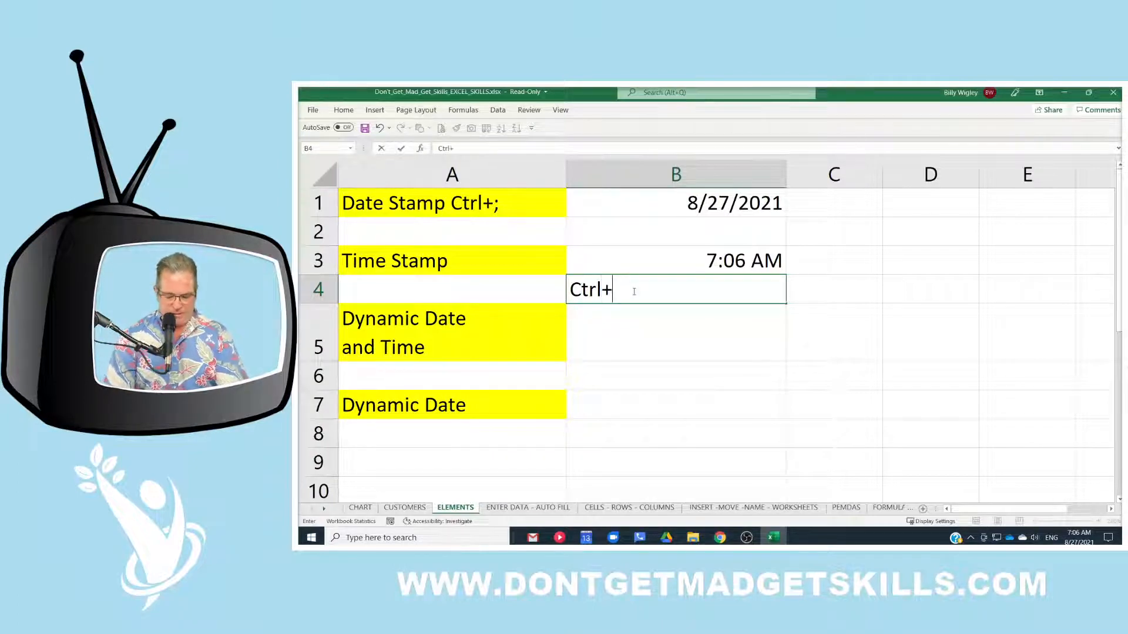
type("Shift+;")
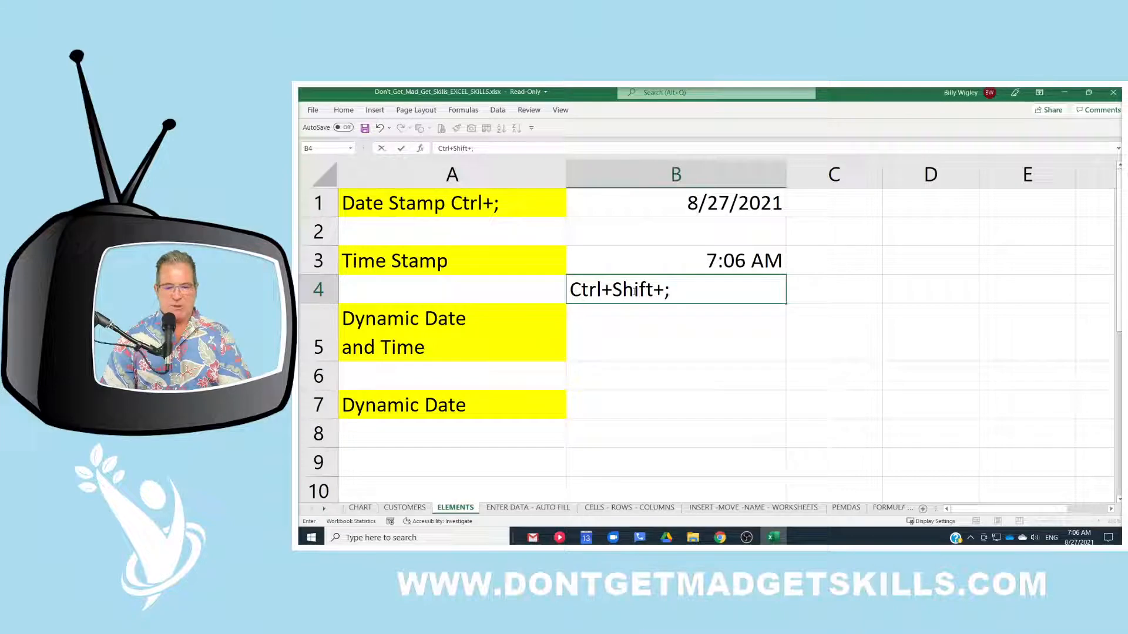
key("Return")
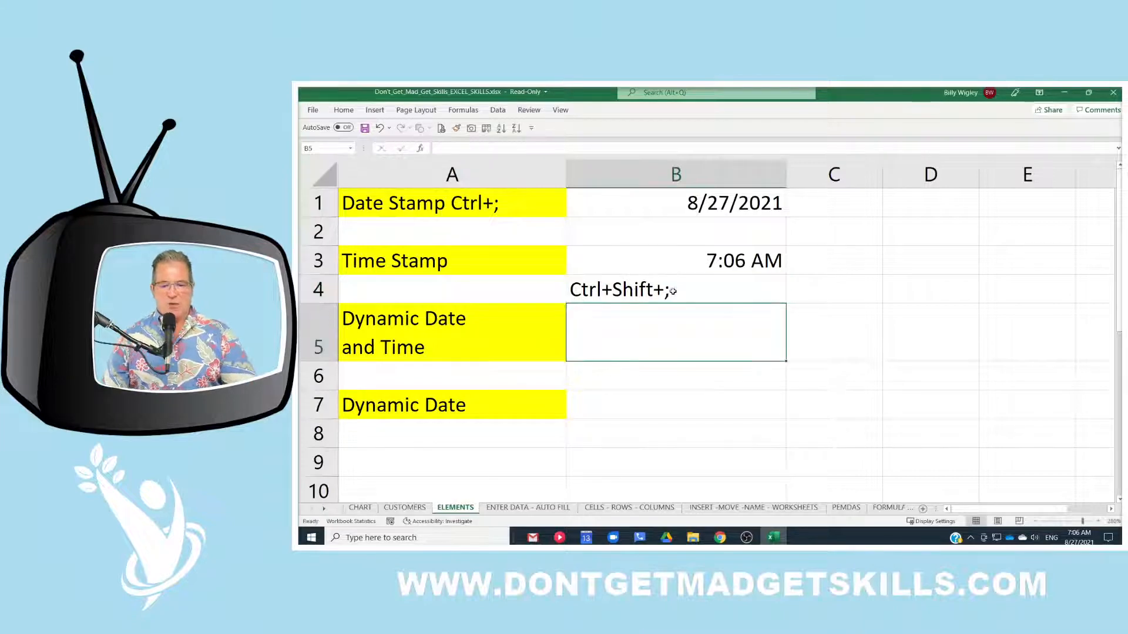
Clear the time in cell B3 and insert a static stamp of the current time again.
left_click(696, 261)
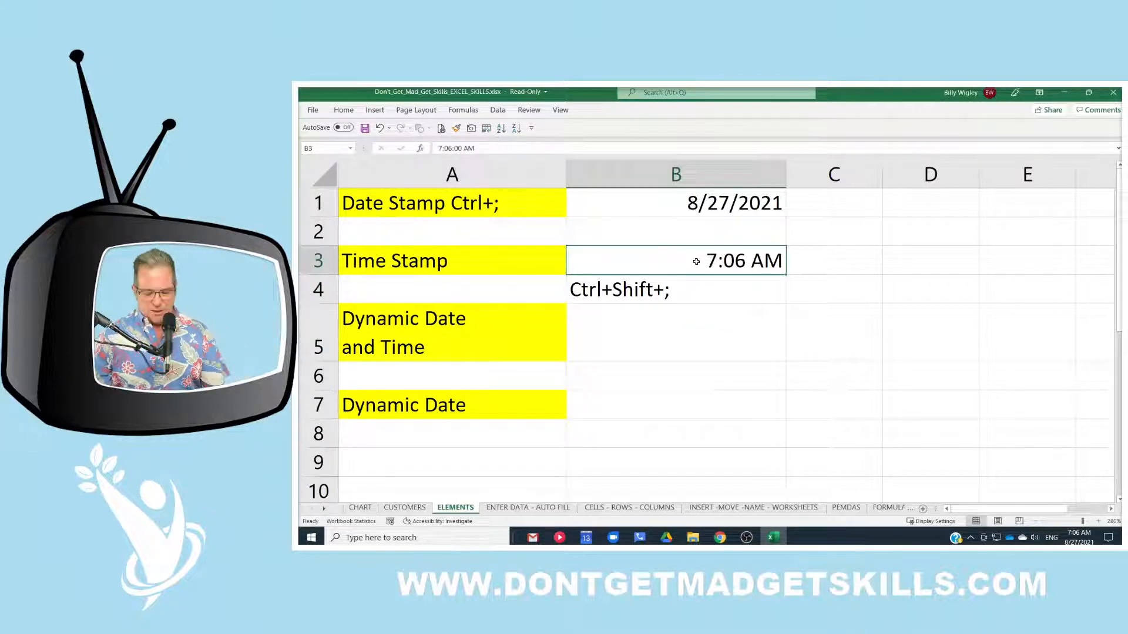
key("Delete")
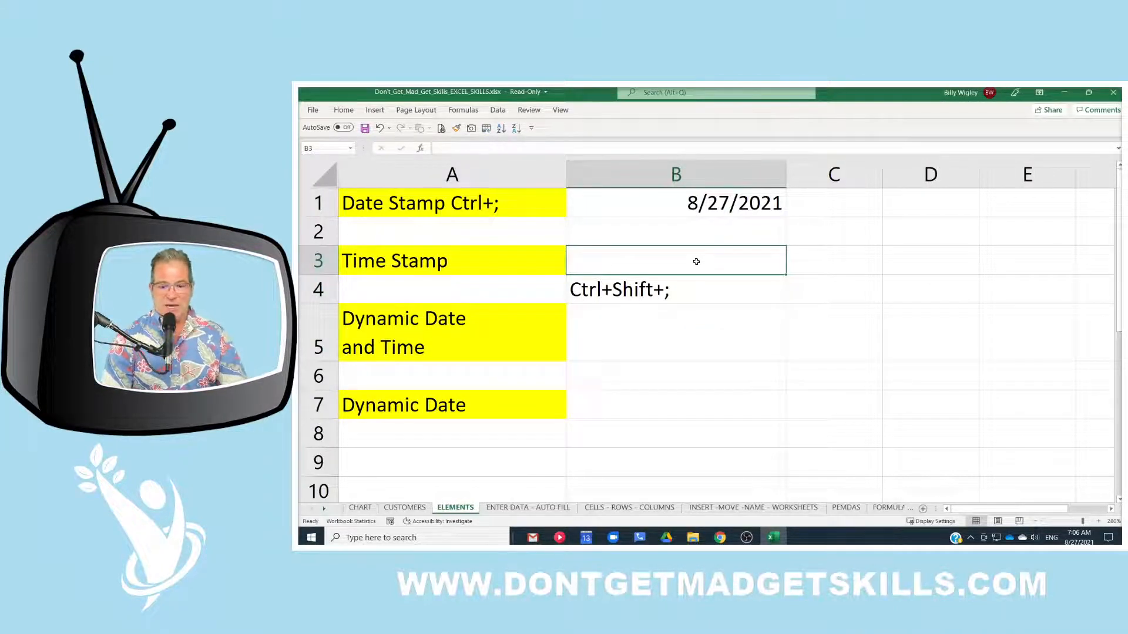
key("ctrl+shift+semicolon")
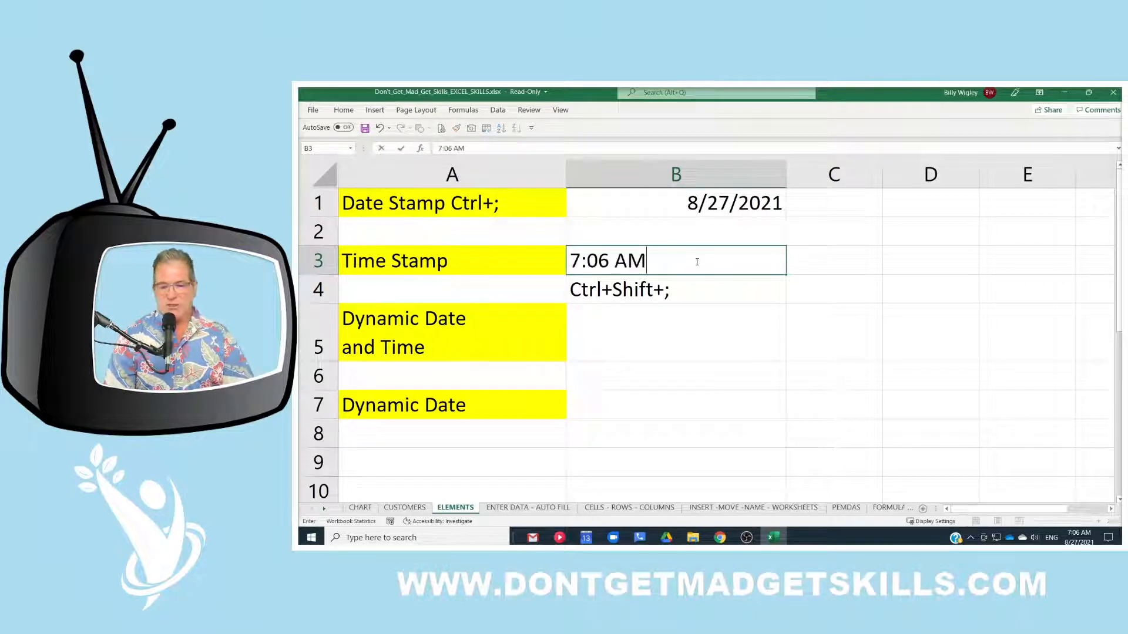
key("Return")
Clear the date in cell B1 and re-enter it as a static stamp of the current date.
left_click(683, 248)
left_click(677, 206)
key("Delete")
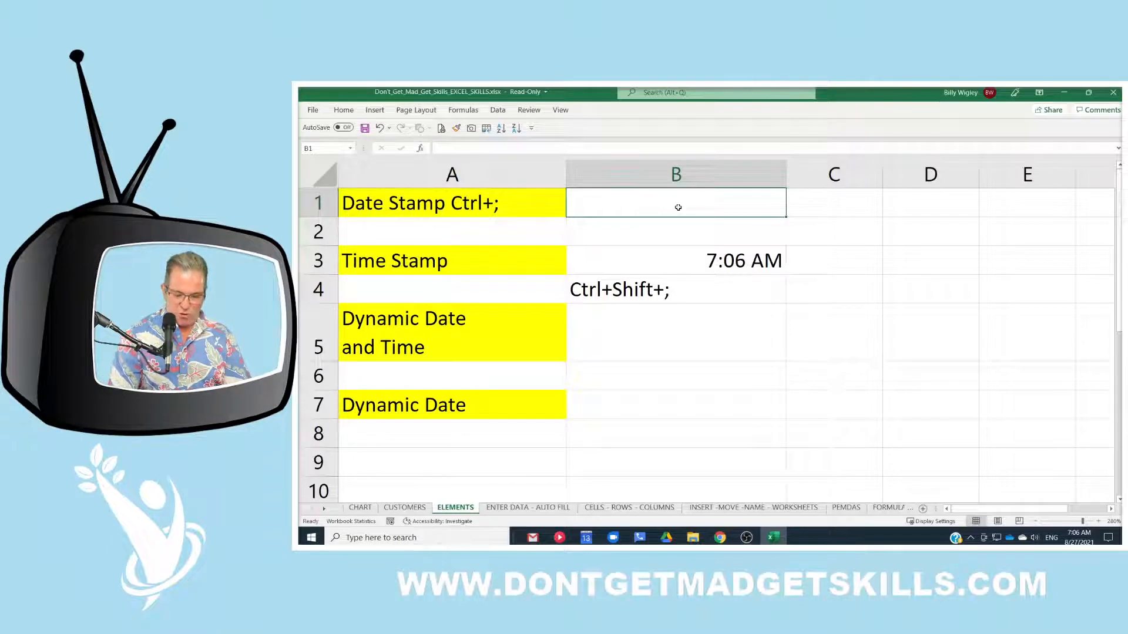
key("ctrl+semicolon")
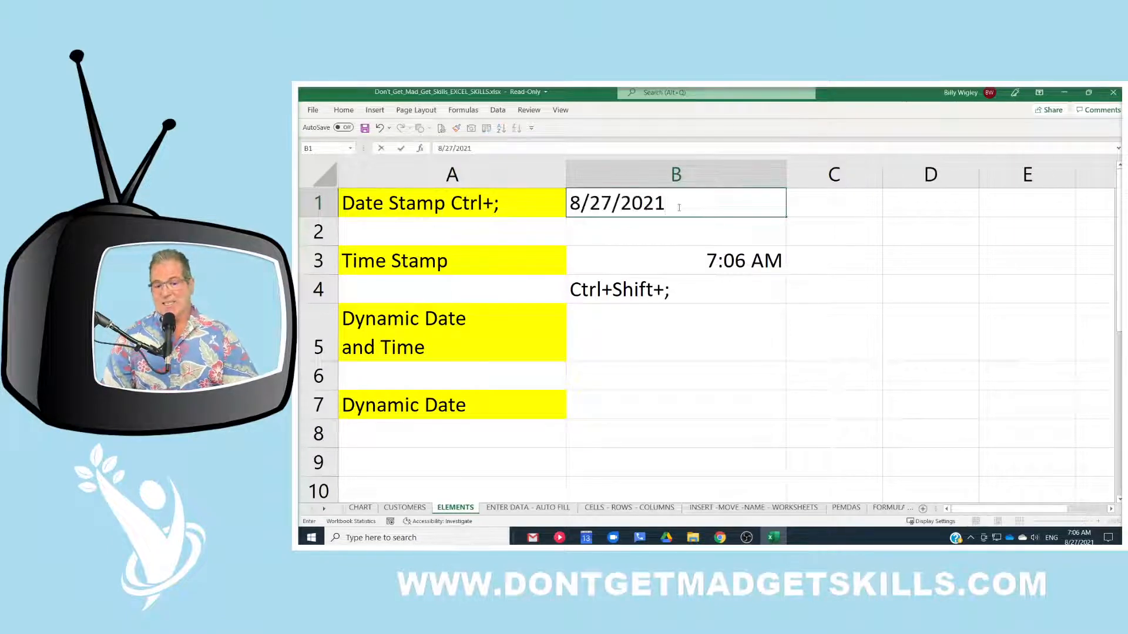
key("Return")
key("Return")
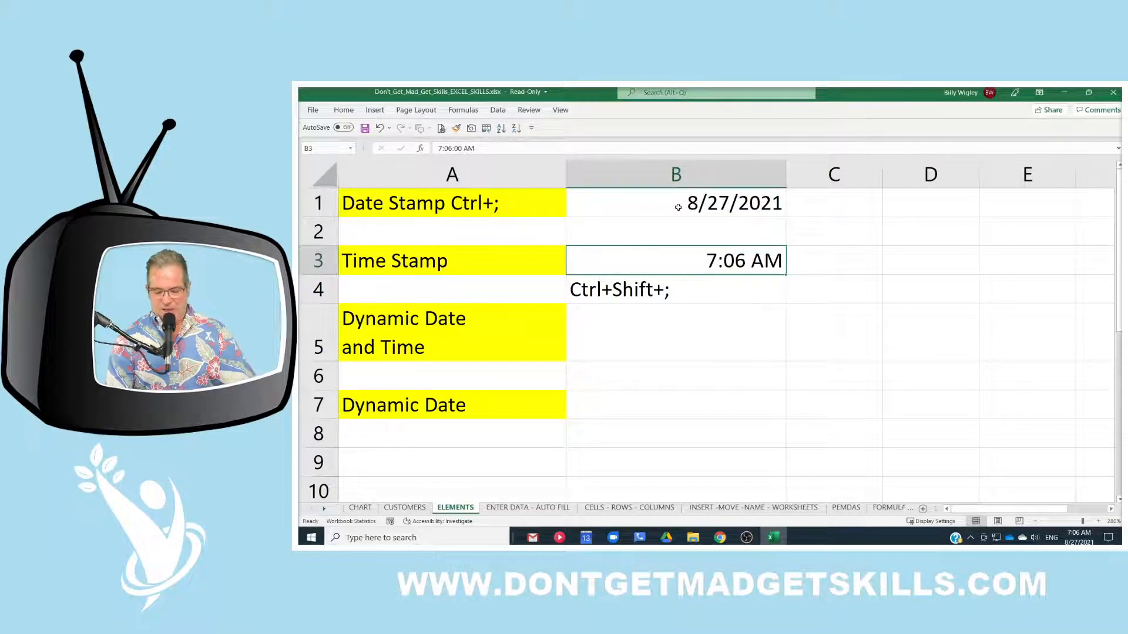
Replace the time in cell B3 with a fresh static stamp of the current time.
key("Delete")
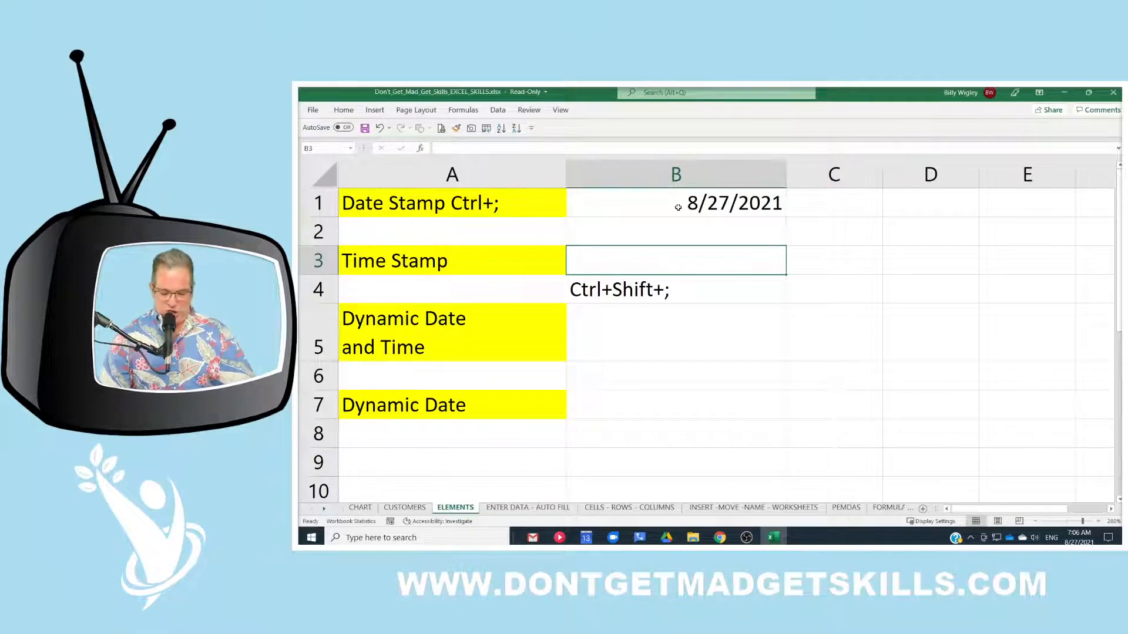
key("ctrl+shift+semicolon")
key("Return")
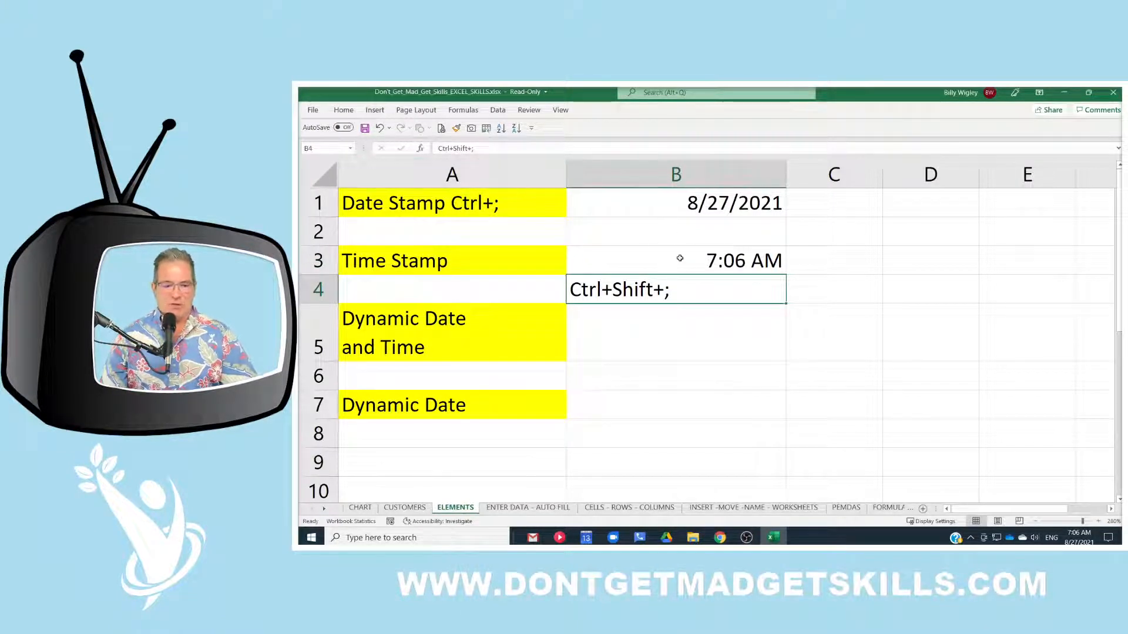
Move the text "Ctrl+Shift+;" from cell B4 to the end of the "Time Stamp" label in cell A3.
double_click(684, 286)
left_click_drag(685, 288, 568, 283)
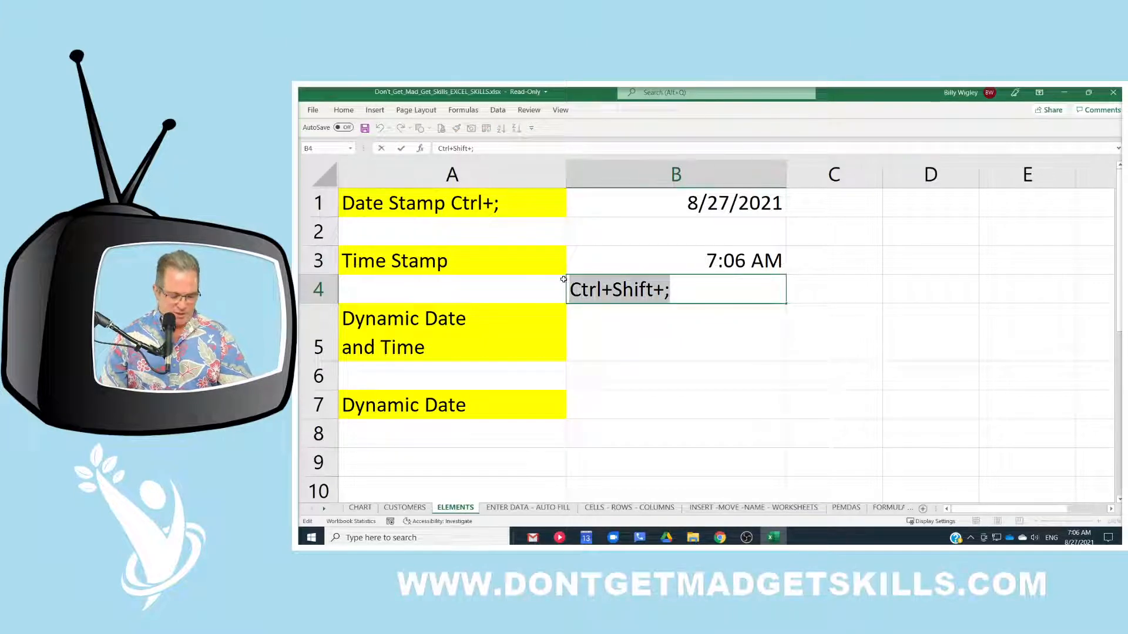
key("ctrl+x")
double_click(512, 267)
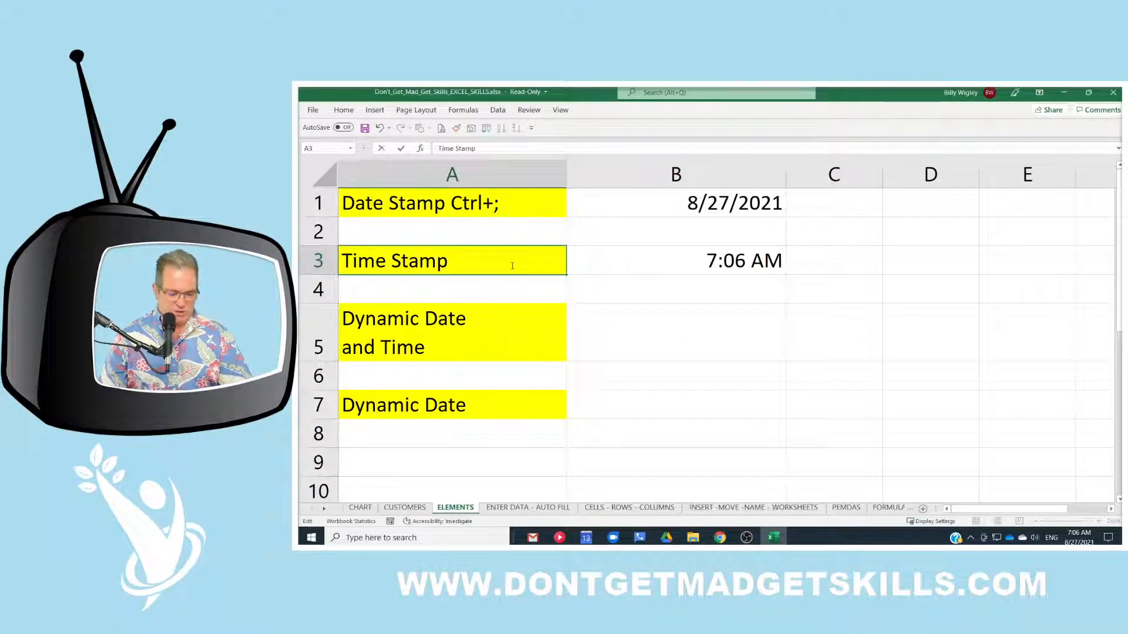
key("ctrl+v")
left_click(642, 320)
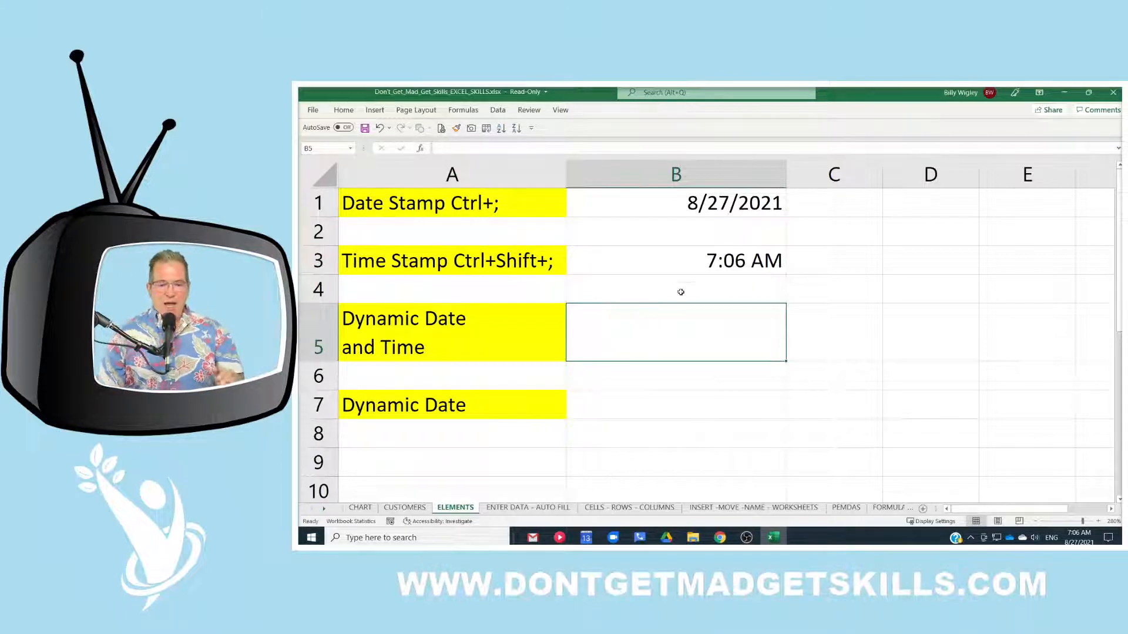
left_click(702, 265)
left_click(691, 203)
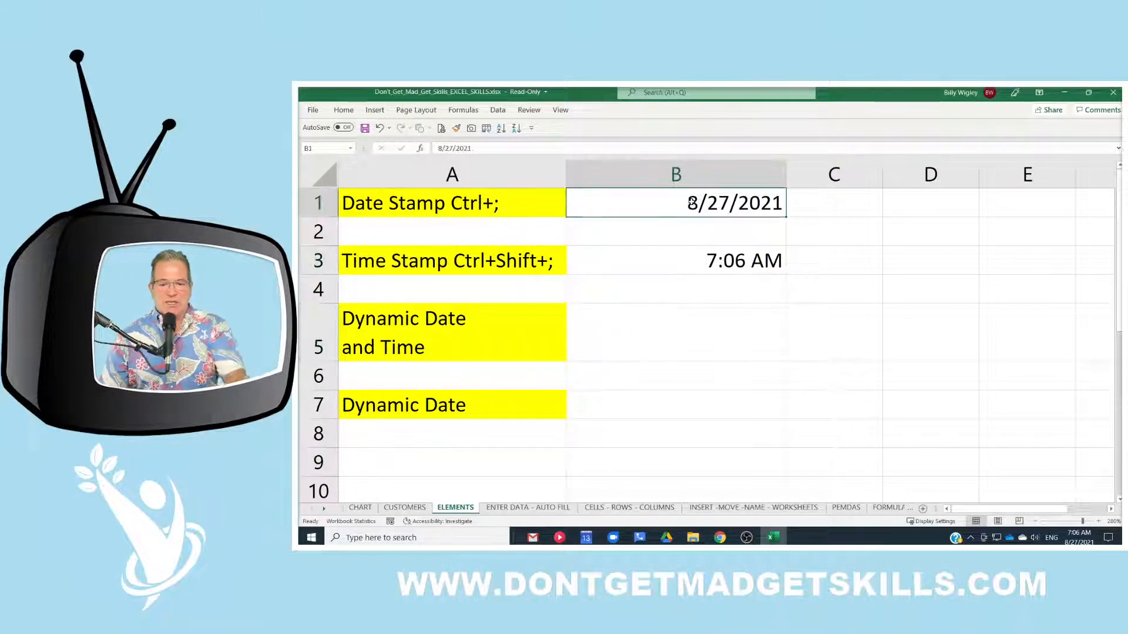
left_click(695, 264)
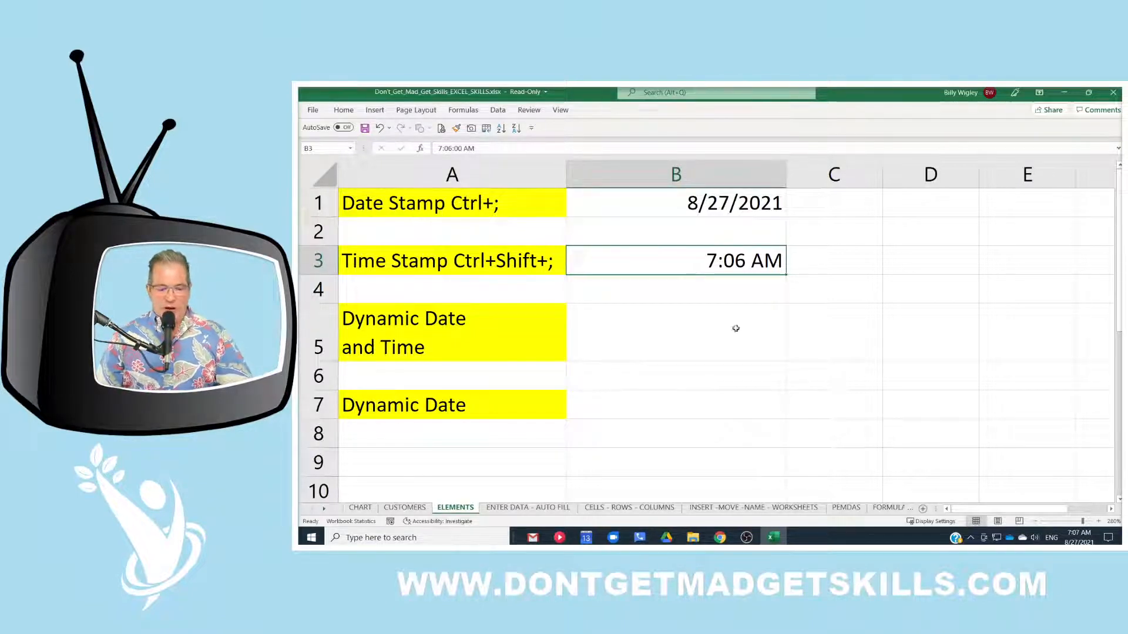
Switch to Chrome and open shortcutworld.com in a new tab.
mouse_move(720, 538)
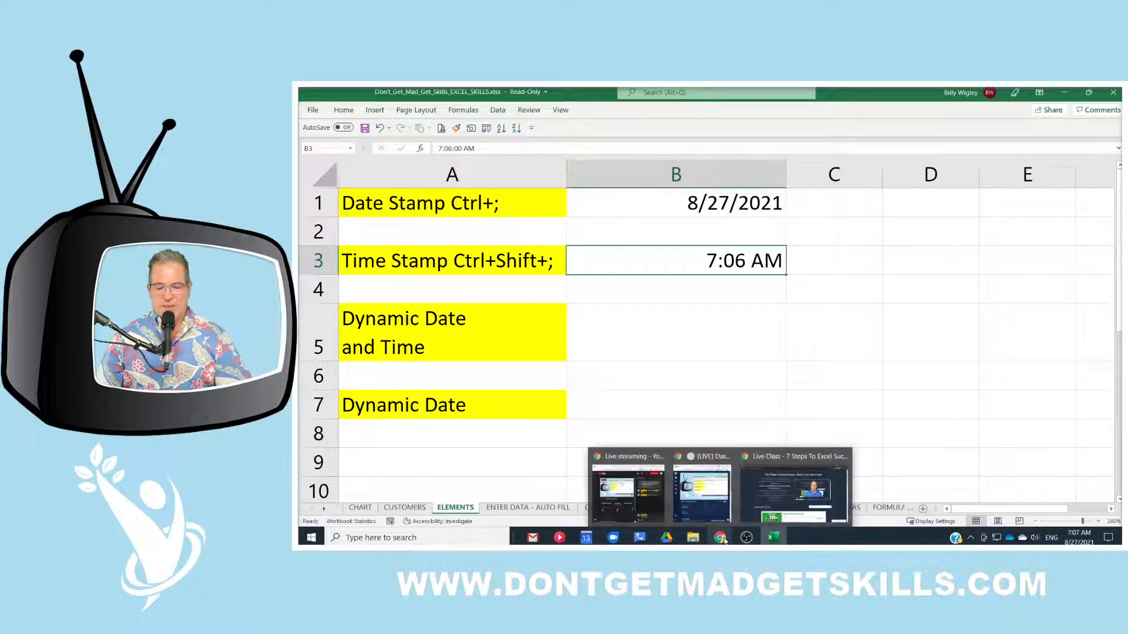
left_click(794, 486)
left_click(444, 92)
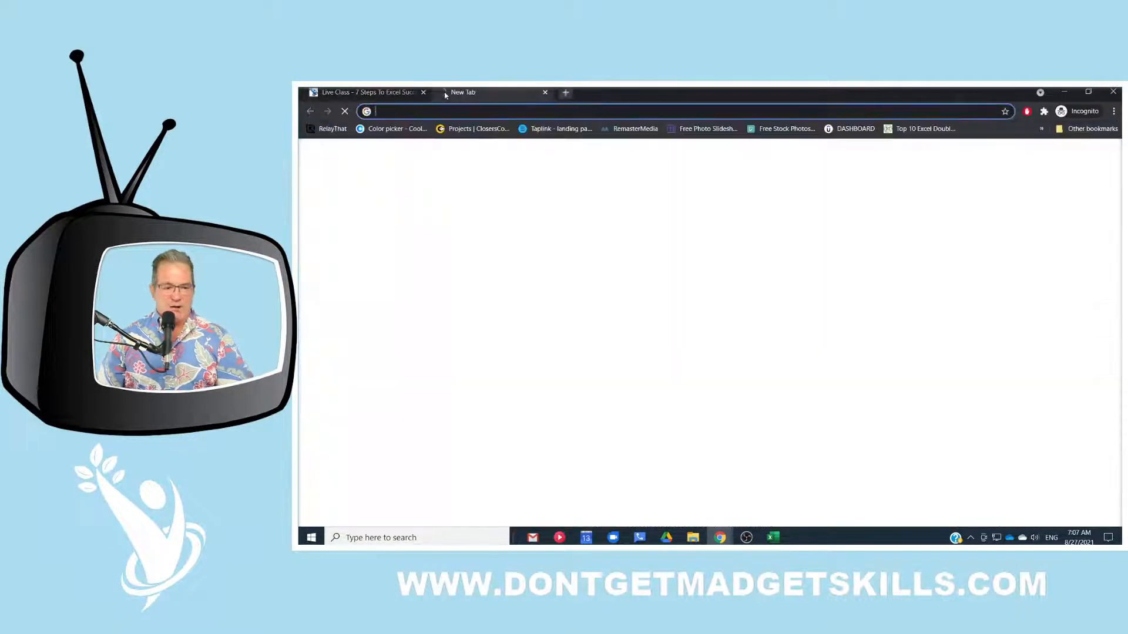
type("s")
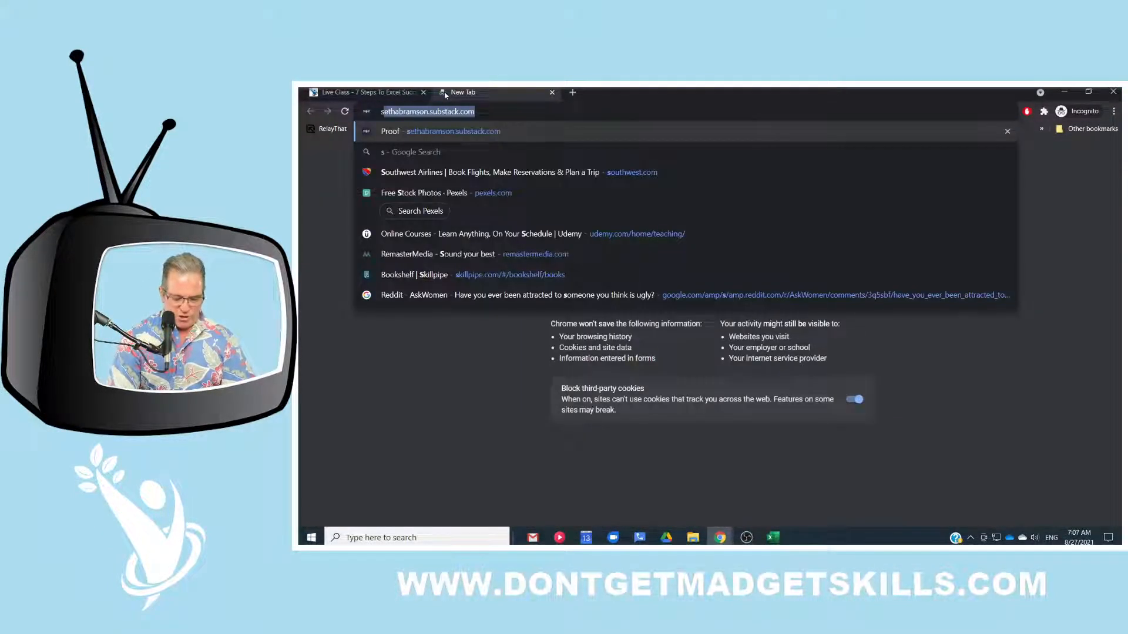
type("hor")
key("Return")
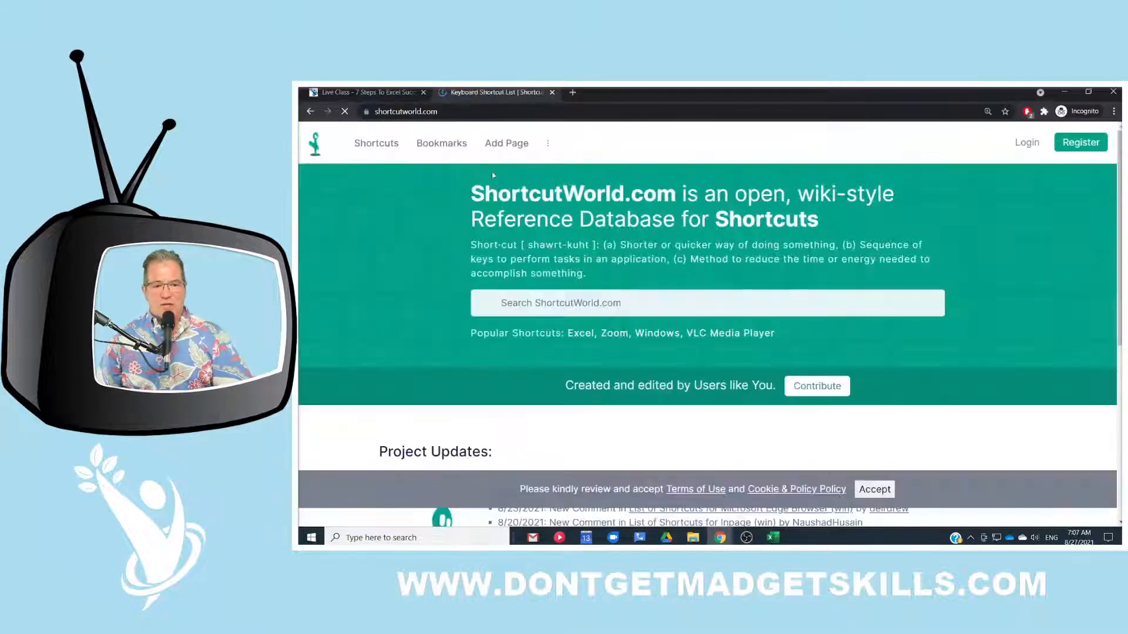
Look over the ShortcutWorld home page and open the Microsoft Excel page from its shortcuts directory.
scroll(1036, 165, "down", 5)
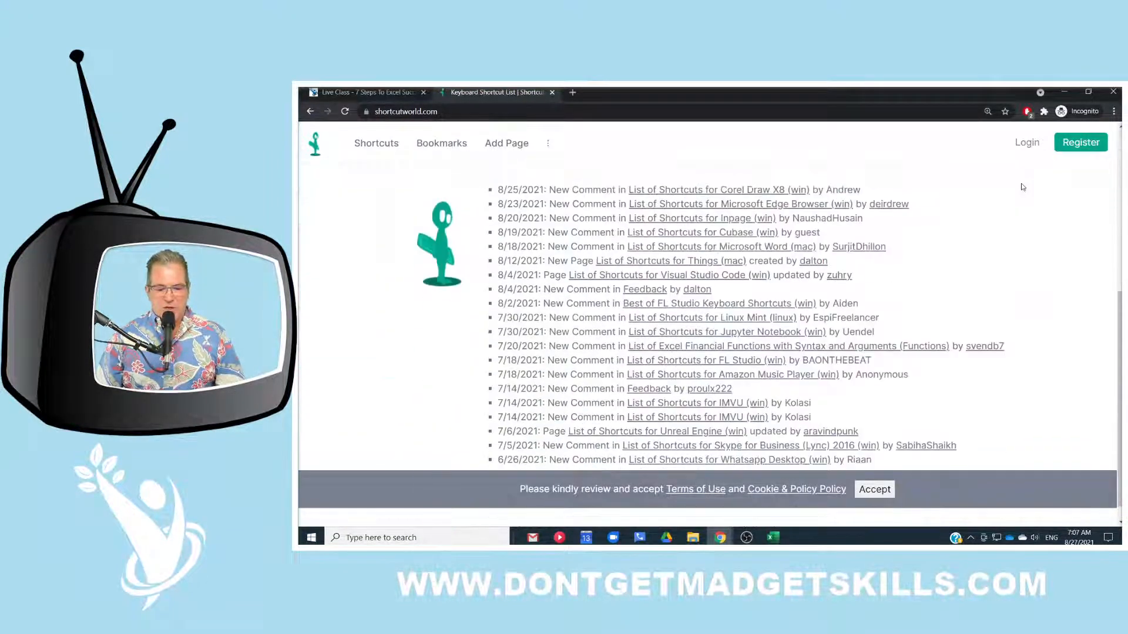
scroll(984, 219, "up", 5)
left_click(376, 143)
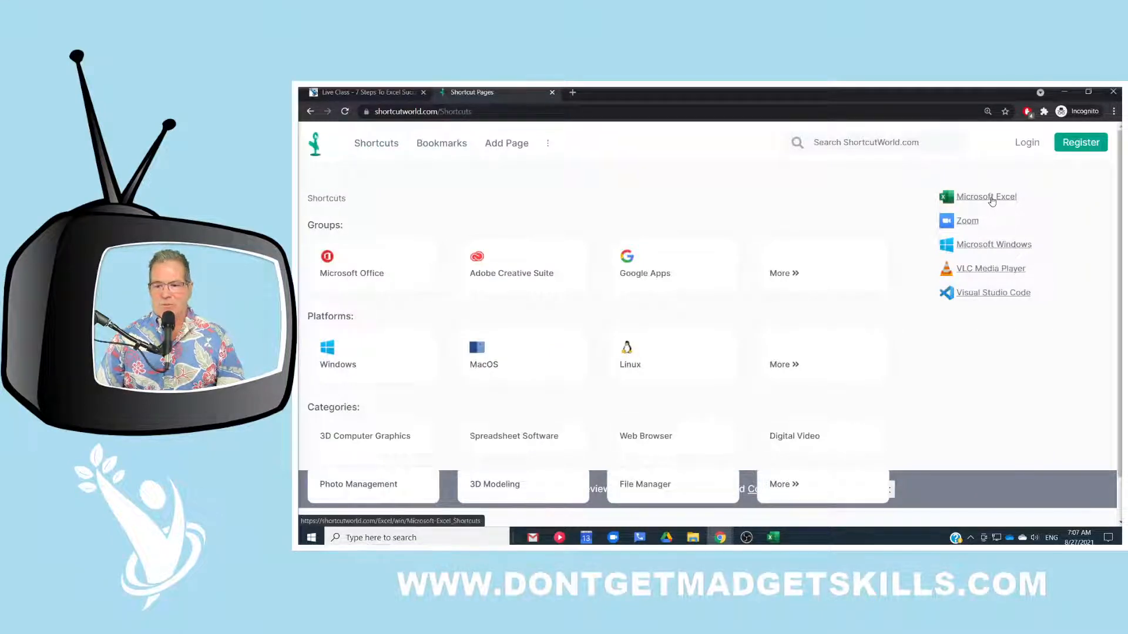
left_click(992, 196)
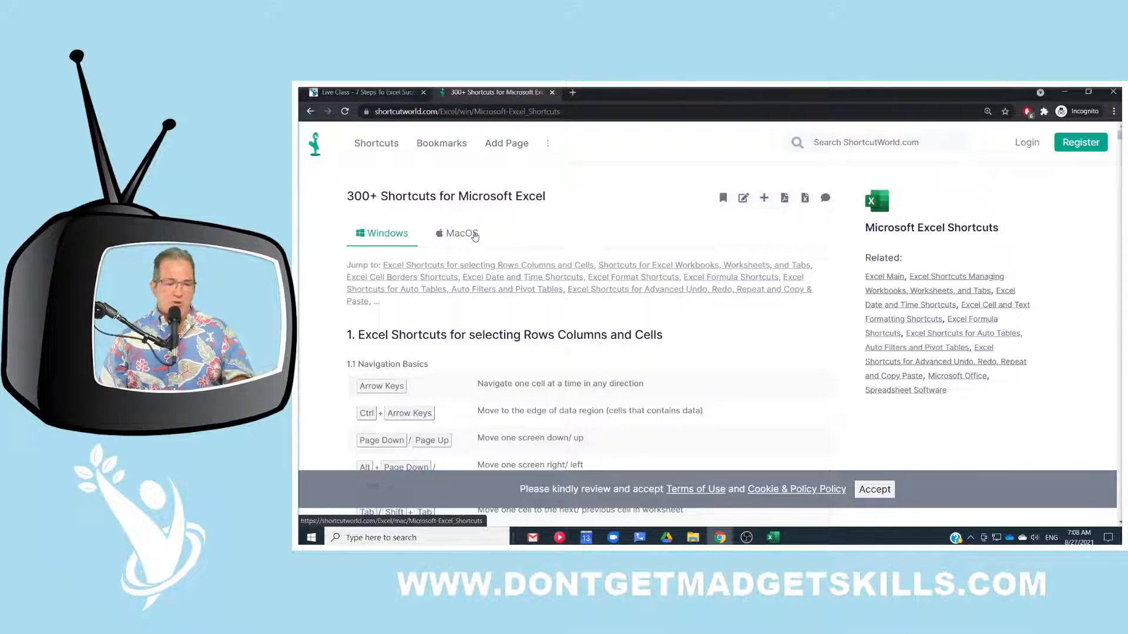
Show the macOS version of the Microsoft Excel shortcuts and examine the frequently used ones.
left_click(475, 234)
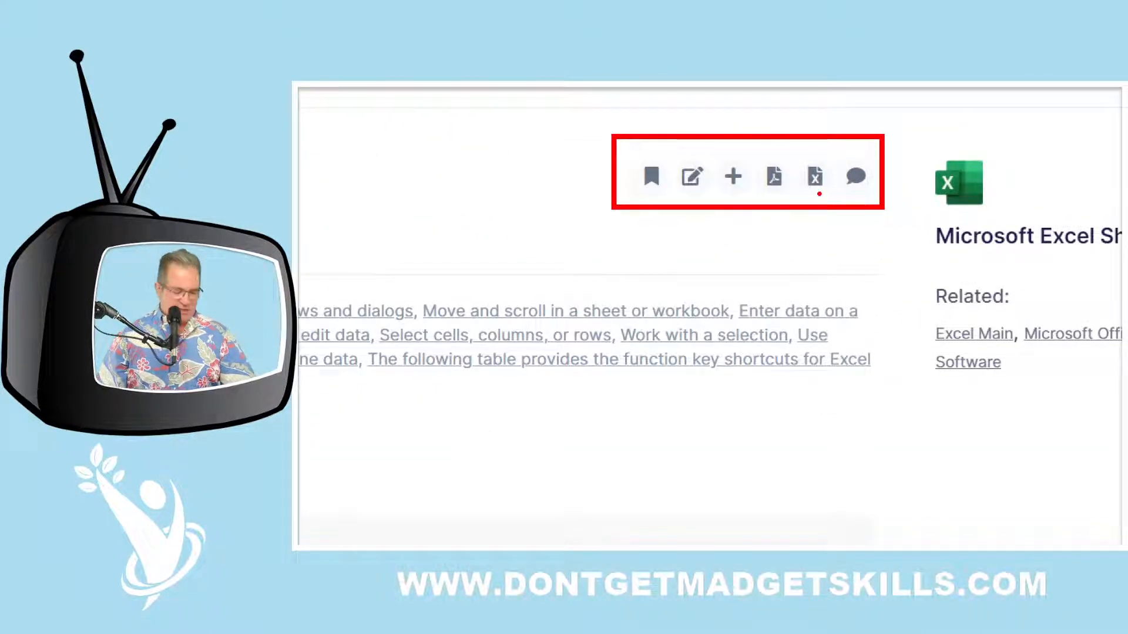
scroll(625, 281, "down", 2)
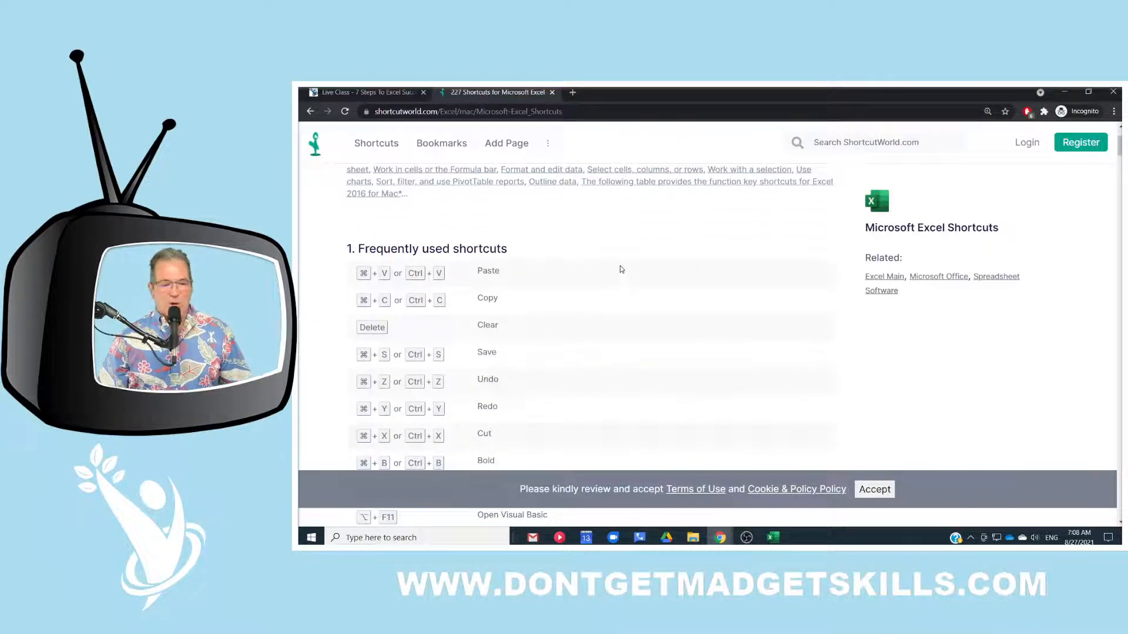
scroll(548, 288, "down", 6)
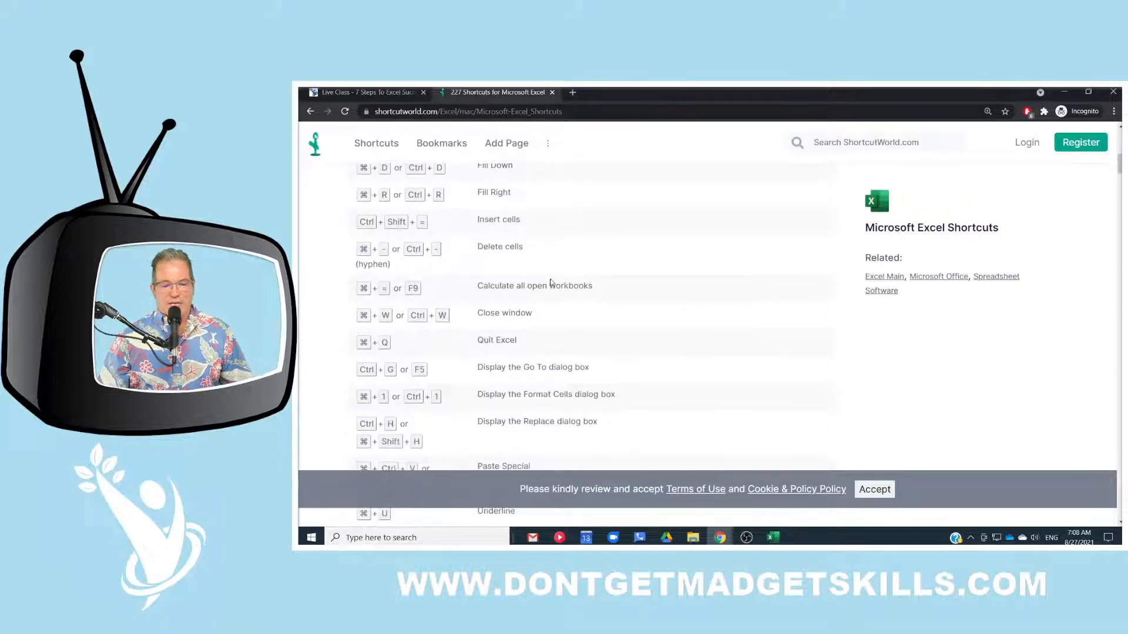
scroll(570, 288, "up", 8)
Bring the Live Class page back up in Chrome, return to the Excel worksheet and select cell B5 beside "Dynamic Date and Time".
left_click(378, 92)
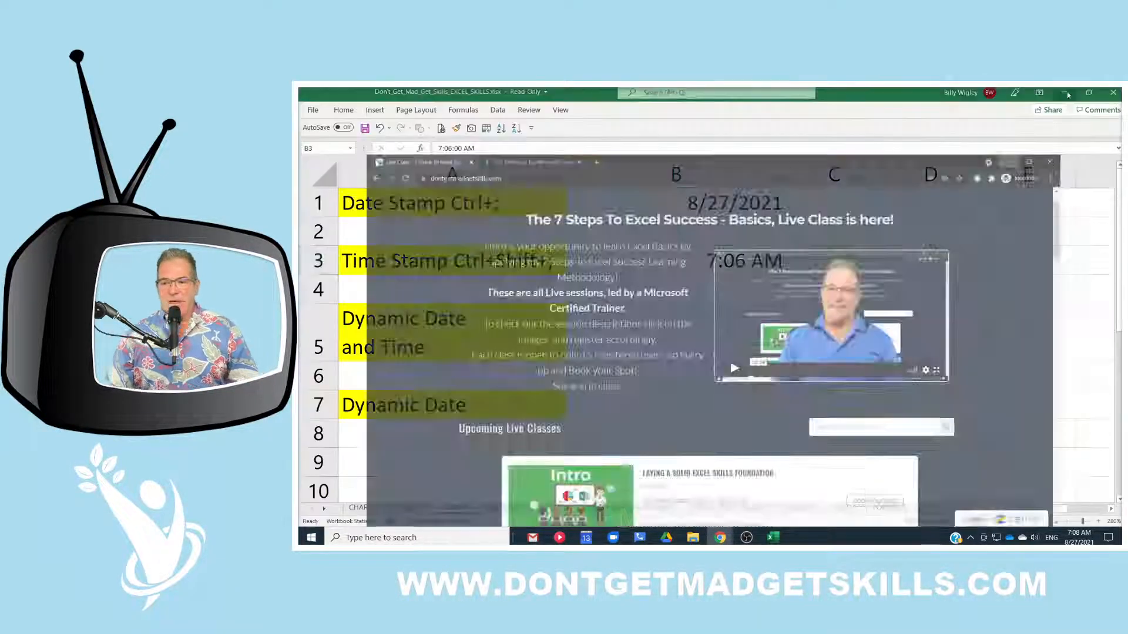
left_click(1064, 92)
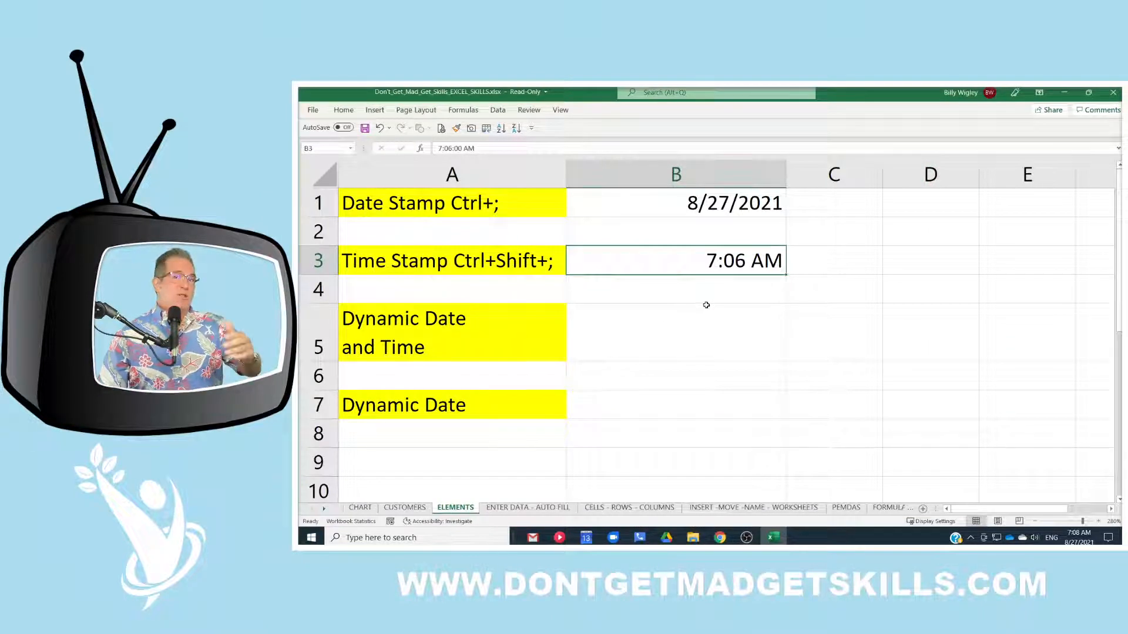
scroll(703, 303, "down", 1)
left_click(683, 263)
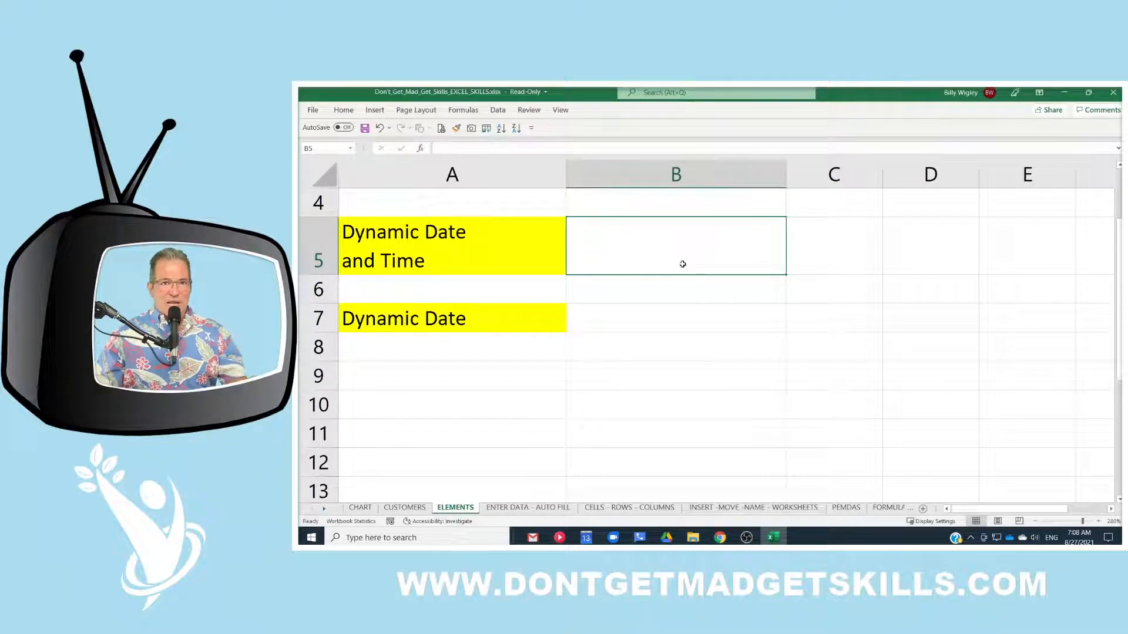
type("=")
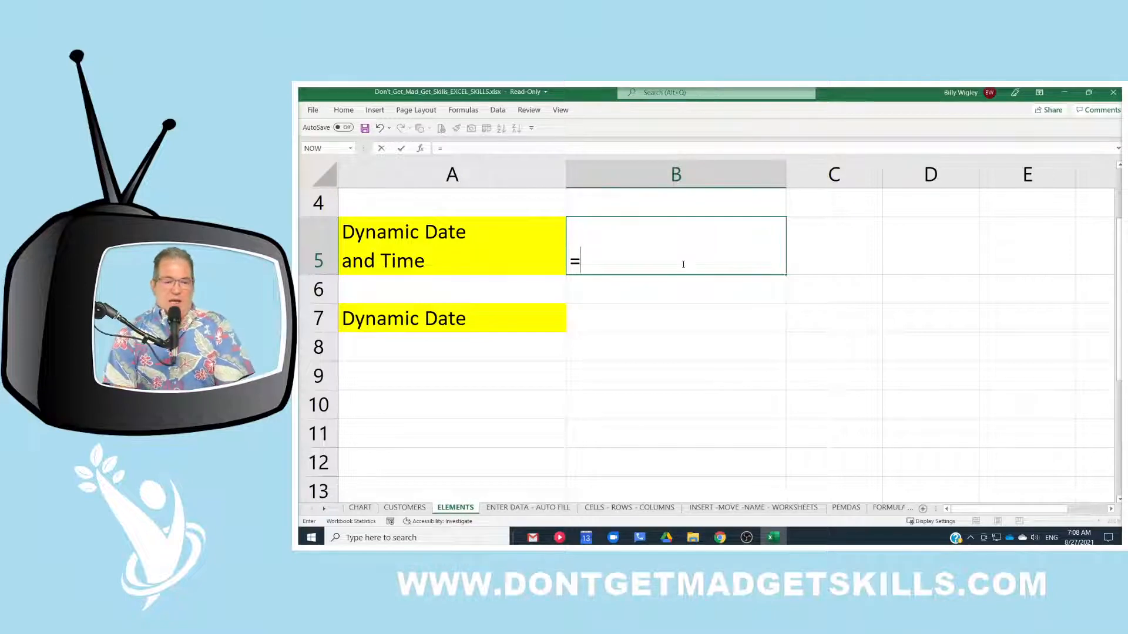
type("n")
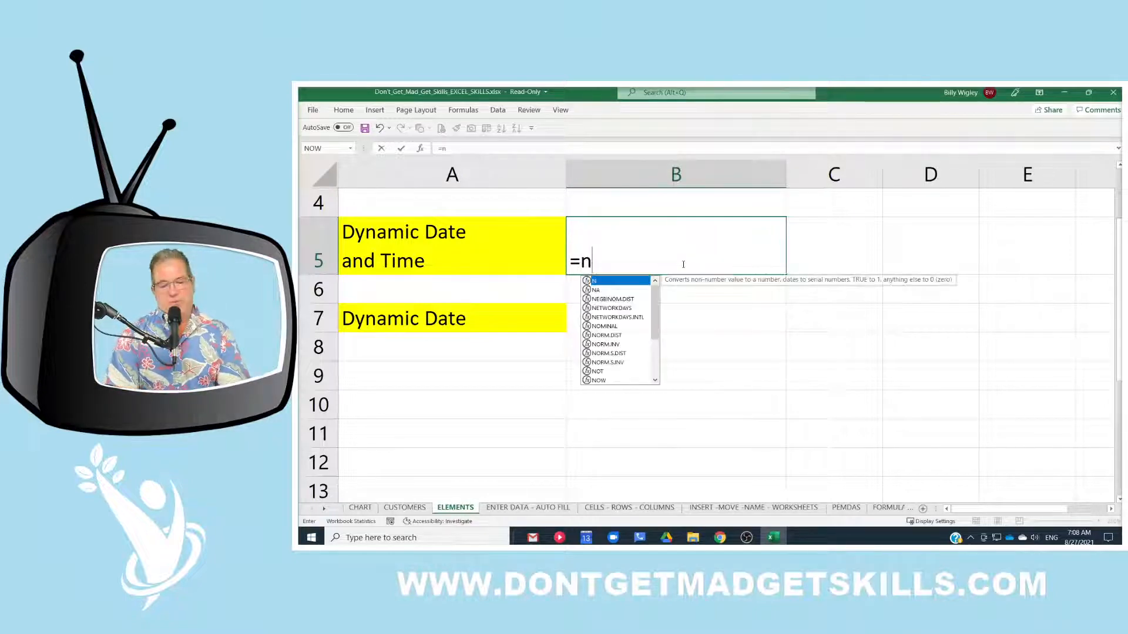
type("o")
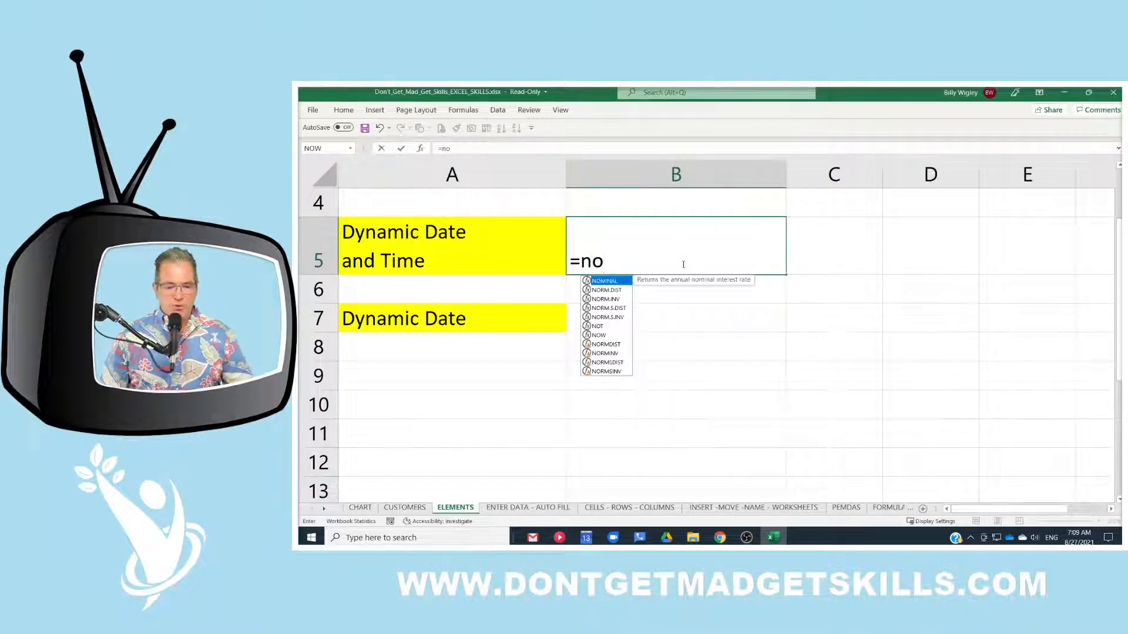
left_click(614, 336)
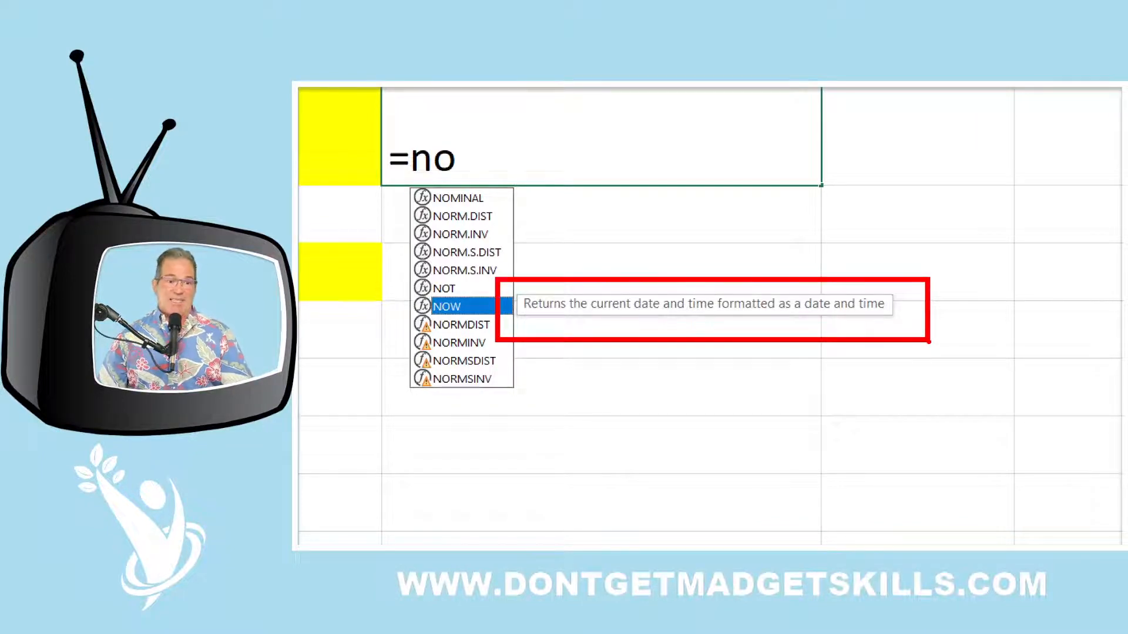
key("Escape")
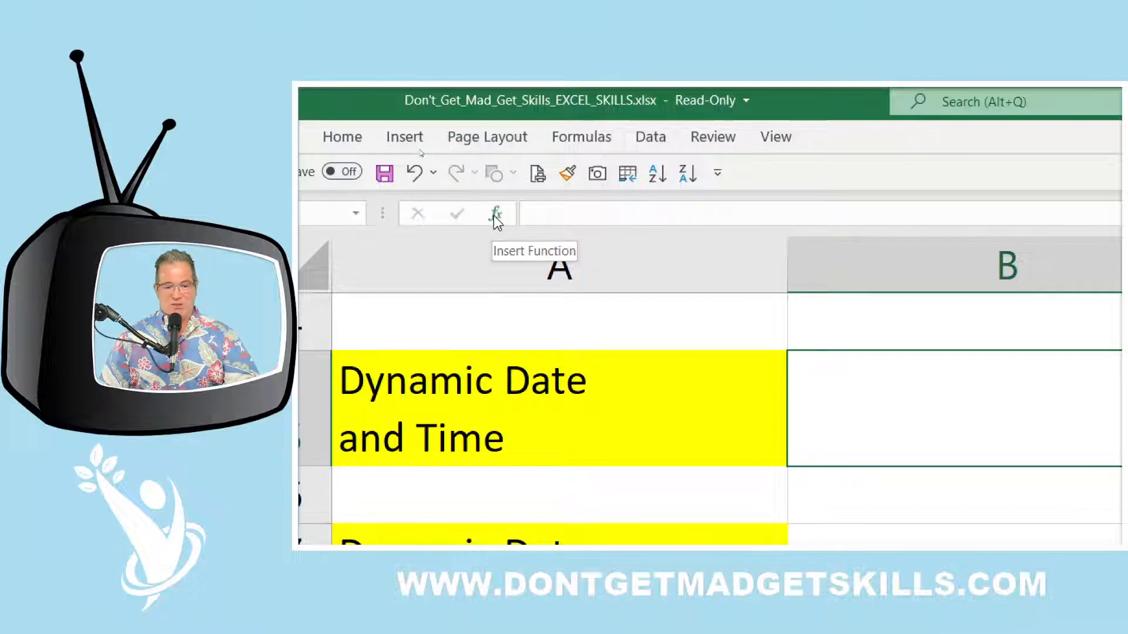
left_click(495, 214)
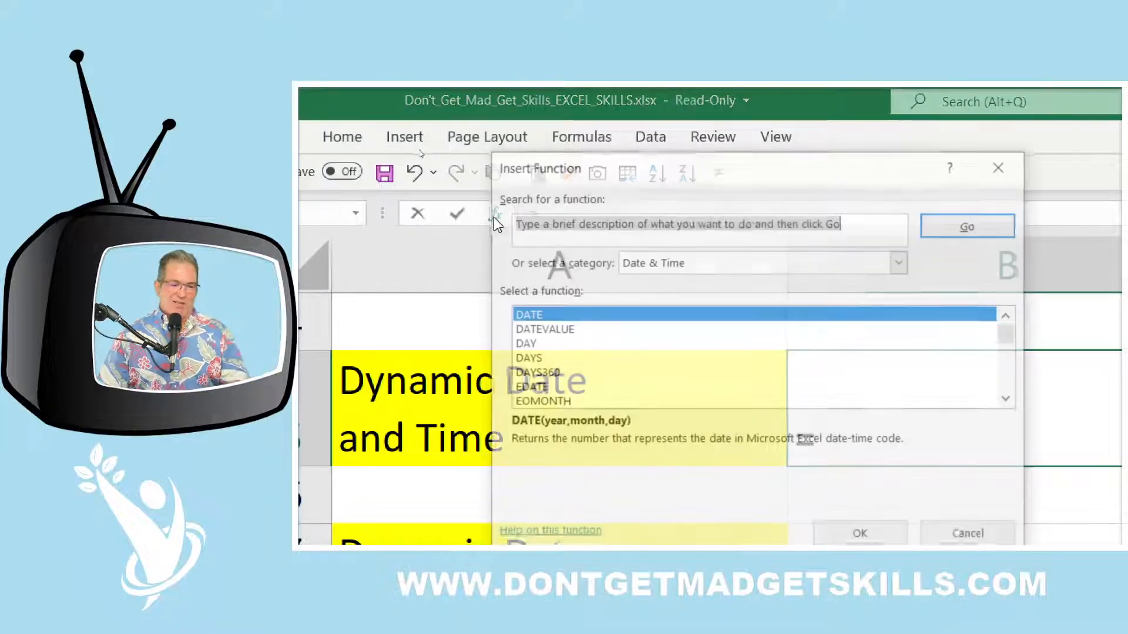
left_click(1002, 166)
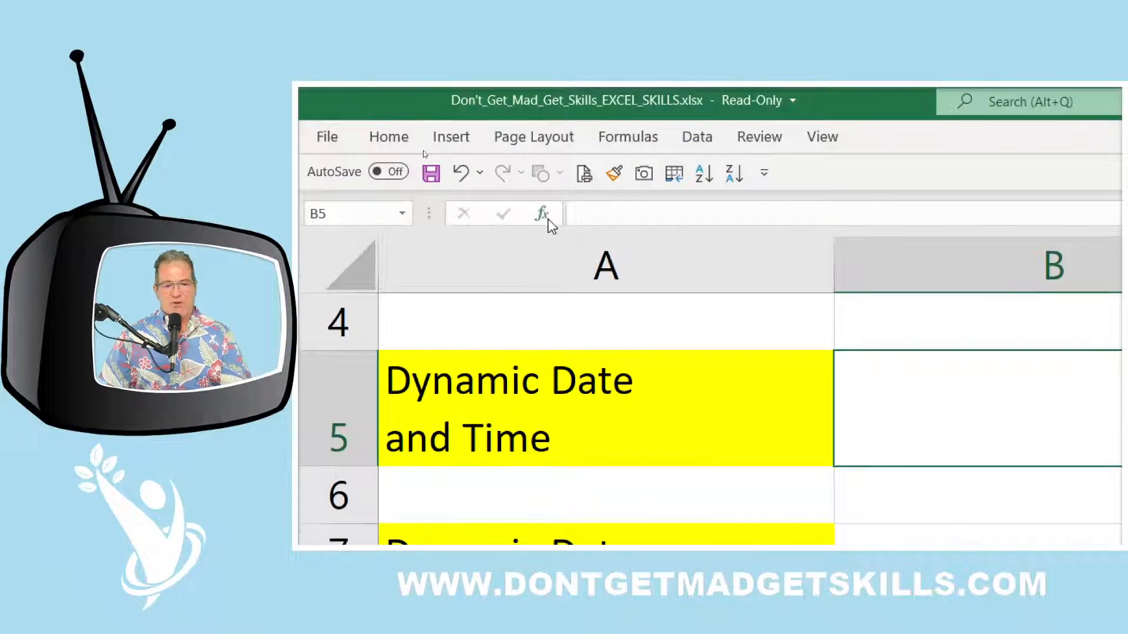
Open Insert Function for cell B5 and search the functions for "time and date".
left_click(548, 220)
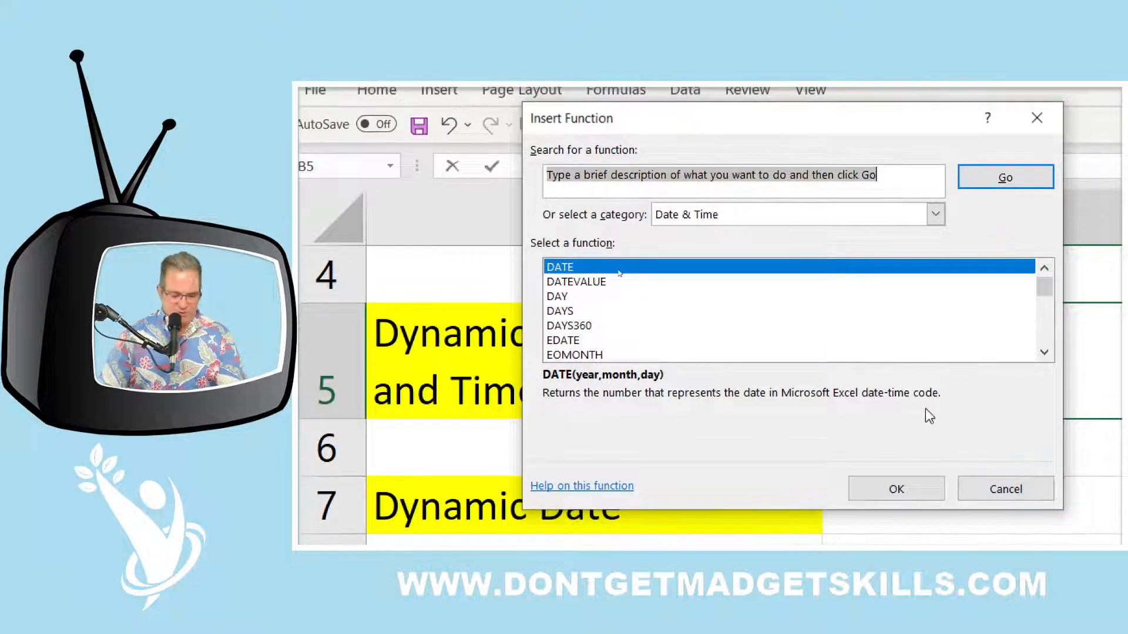
type("time")
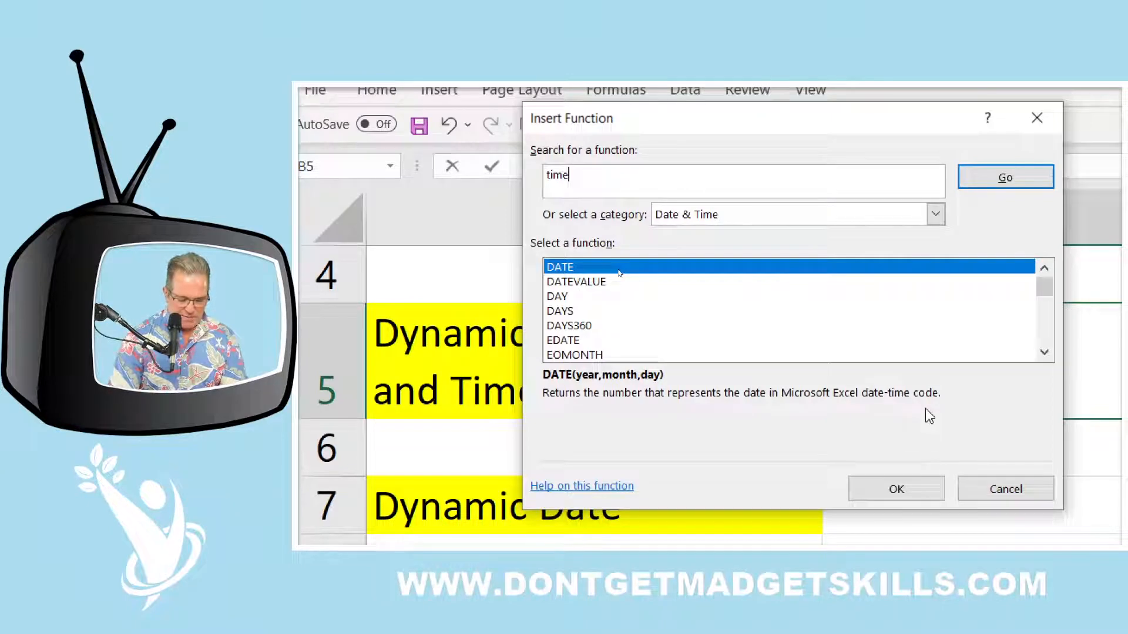
type(" and date")
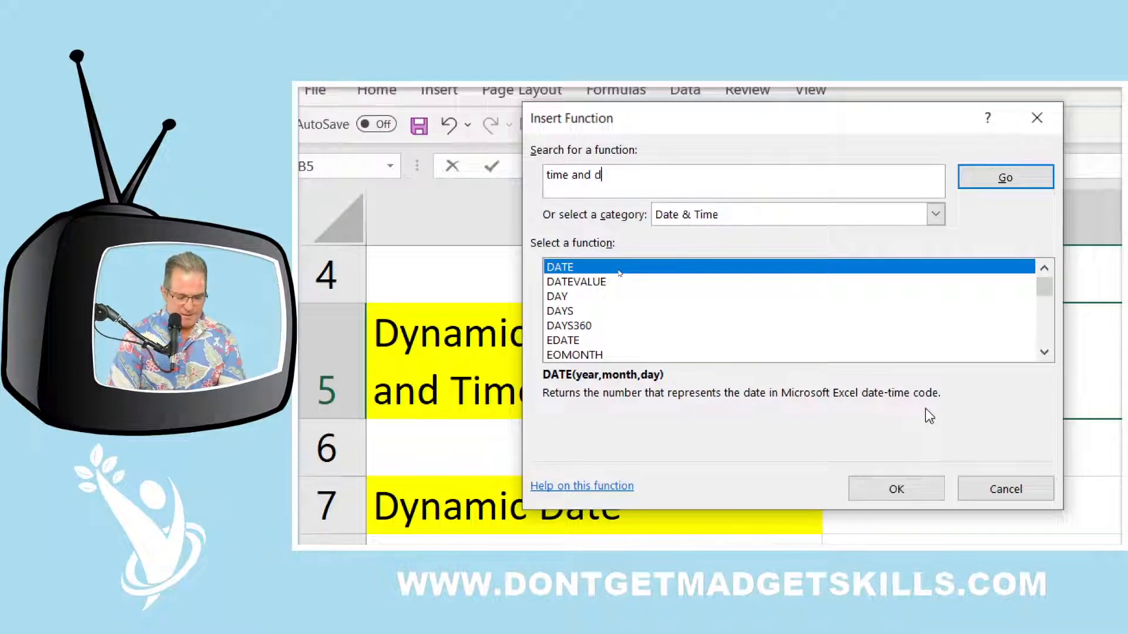
key("Return")
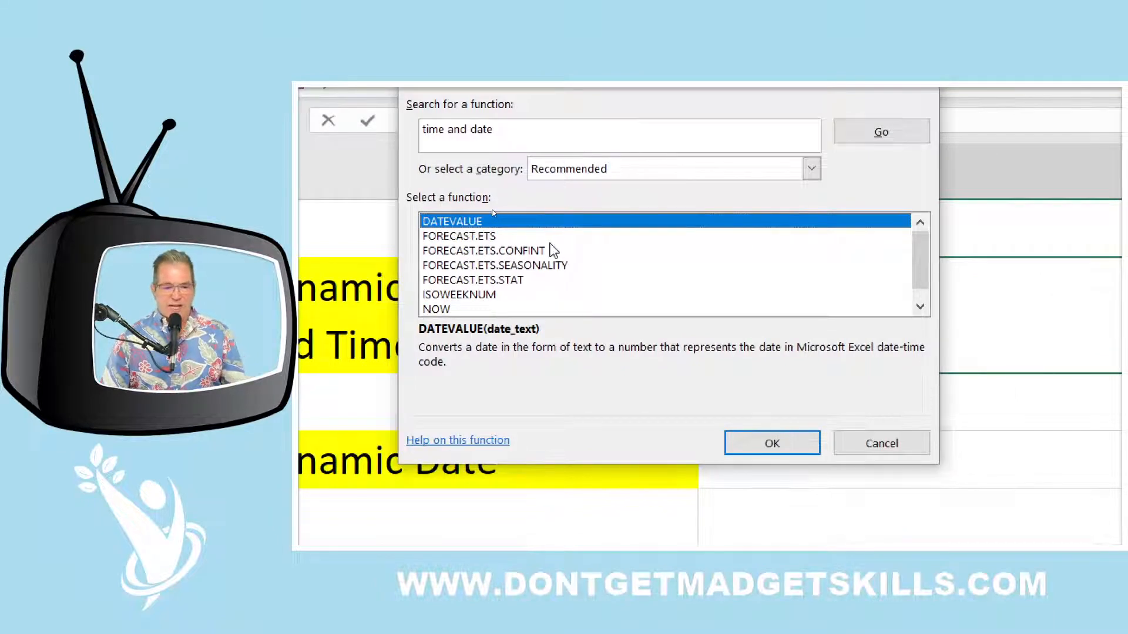
Insert the NOW function into cell B5 from the search results and select cell B7 beside "Dynamic Date".
left_click(552, 250)
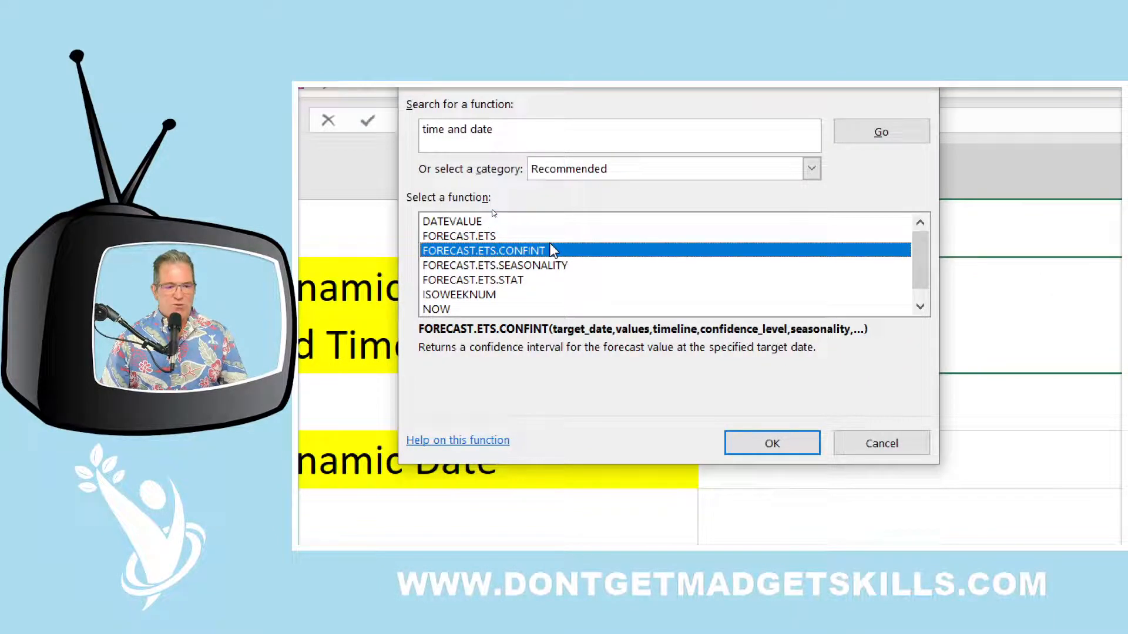
left_click(492, 294)
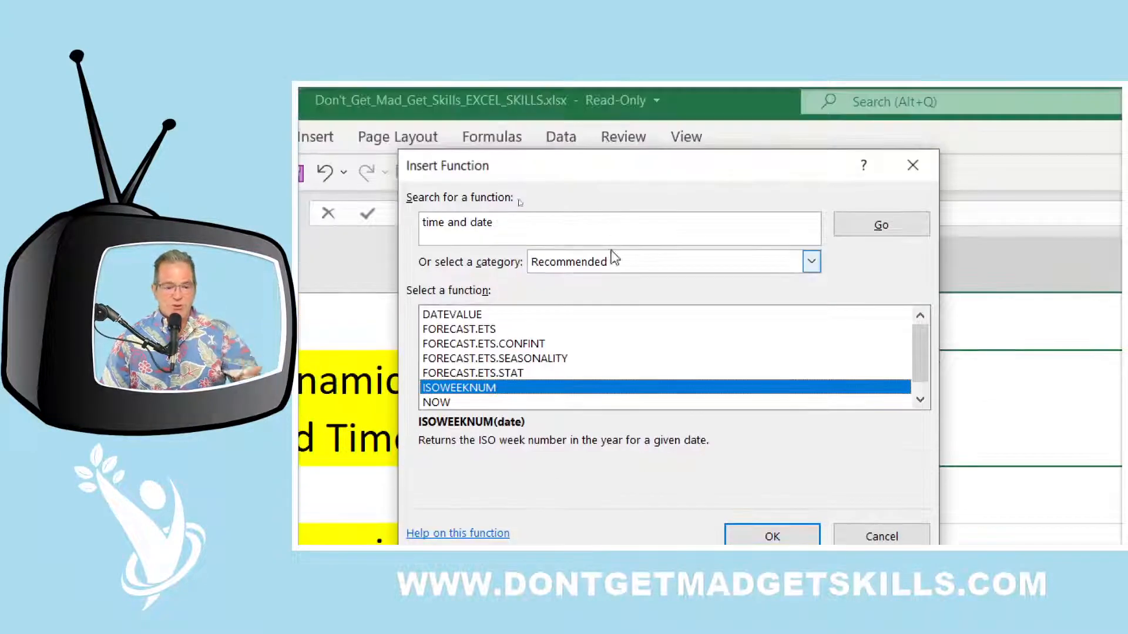
left_click(523, 402)
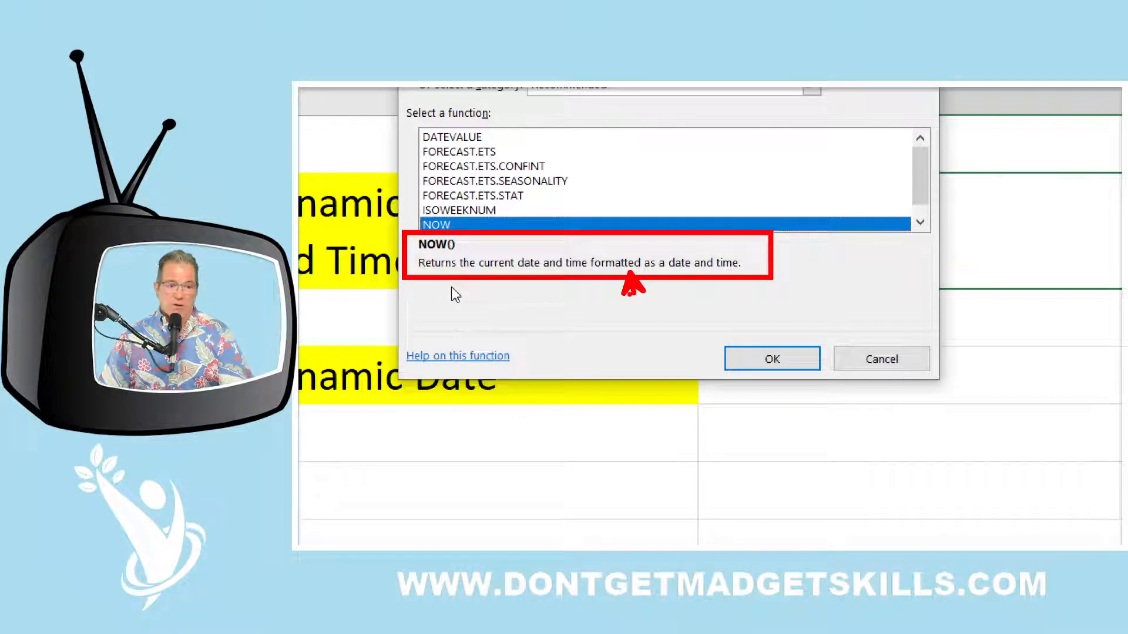
left_click(771, 361)
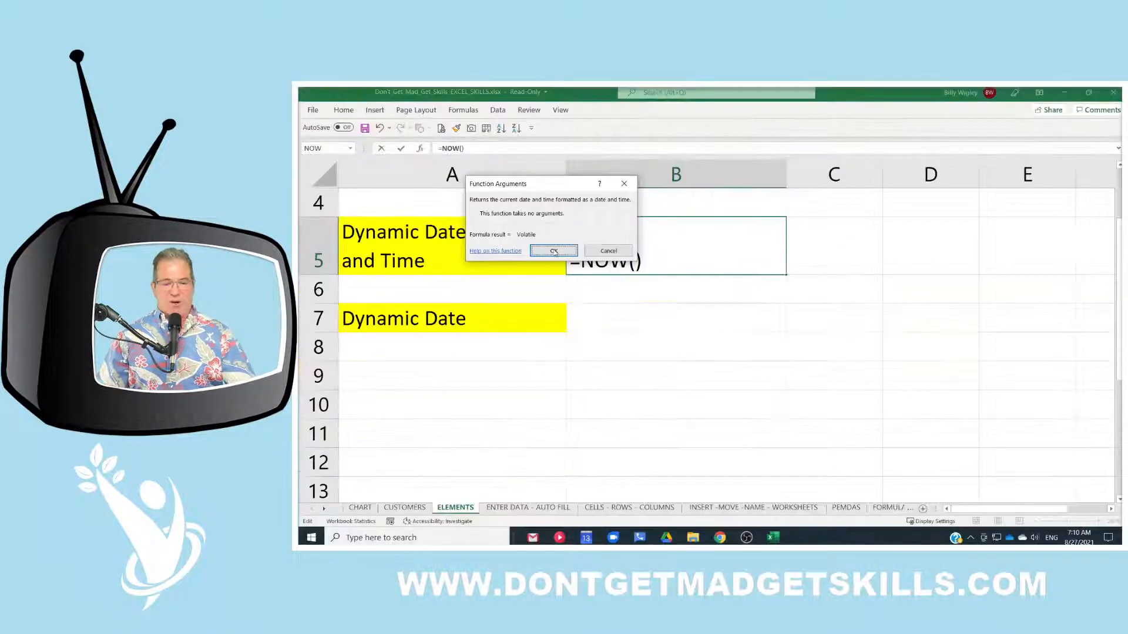
left_click(554, 252)
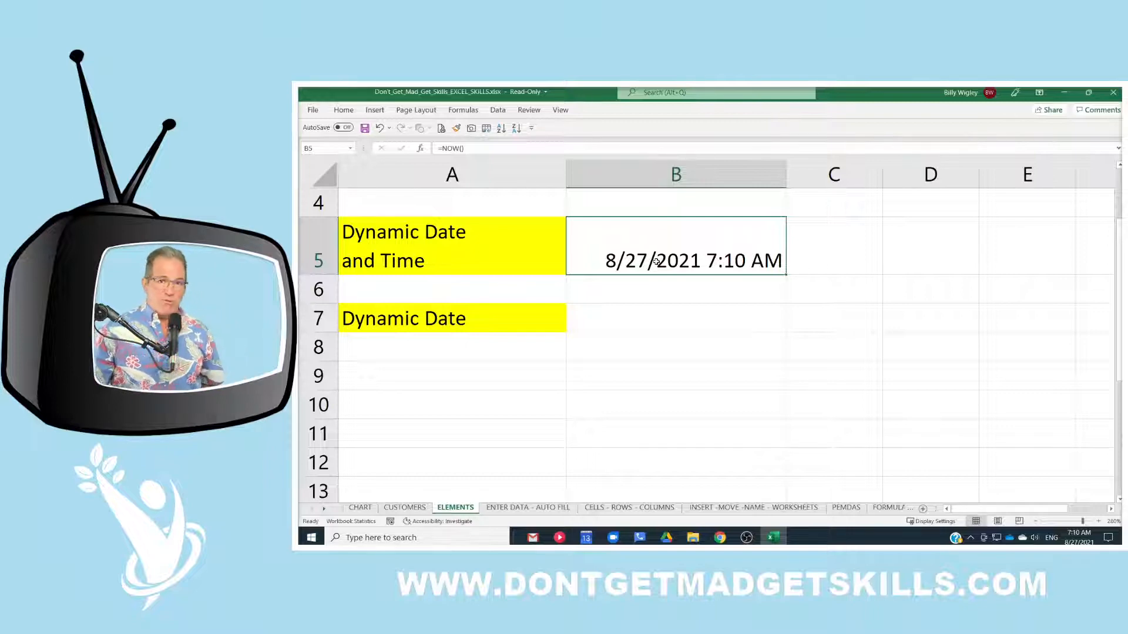
left_click(618, 320)
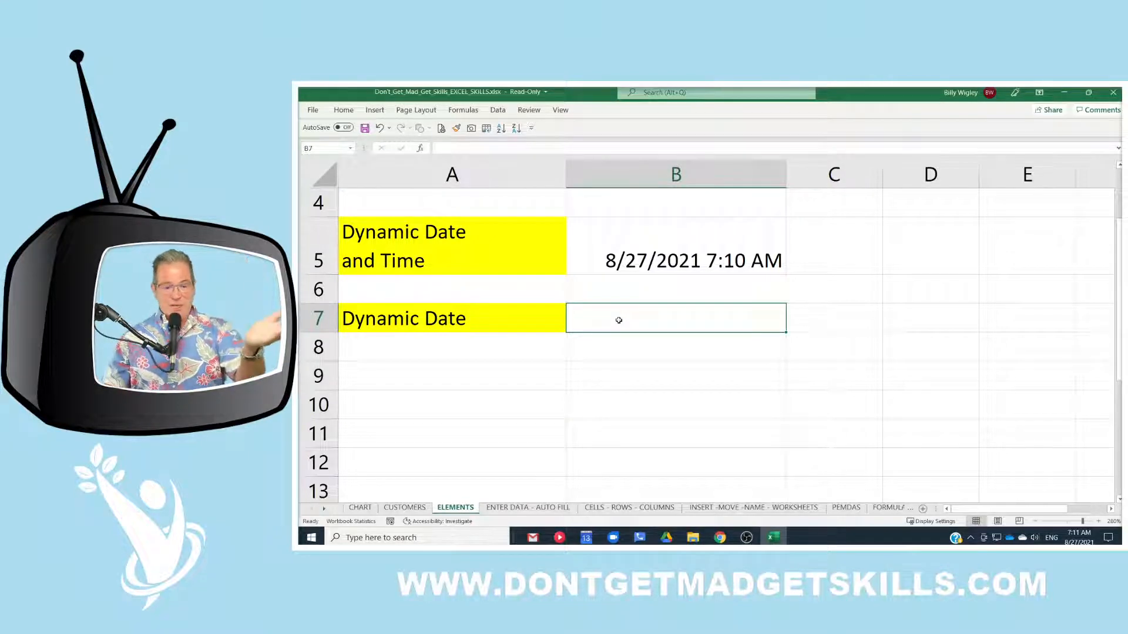
type("=t")
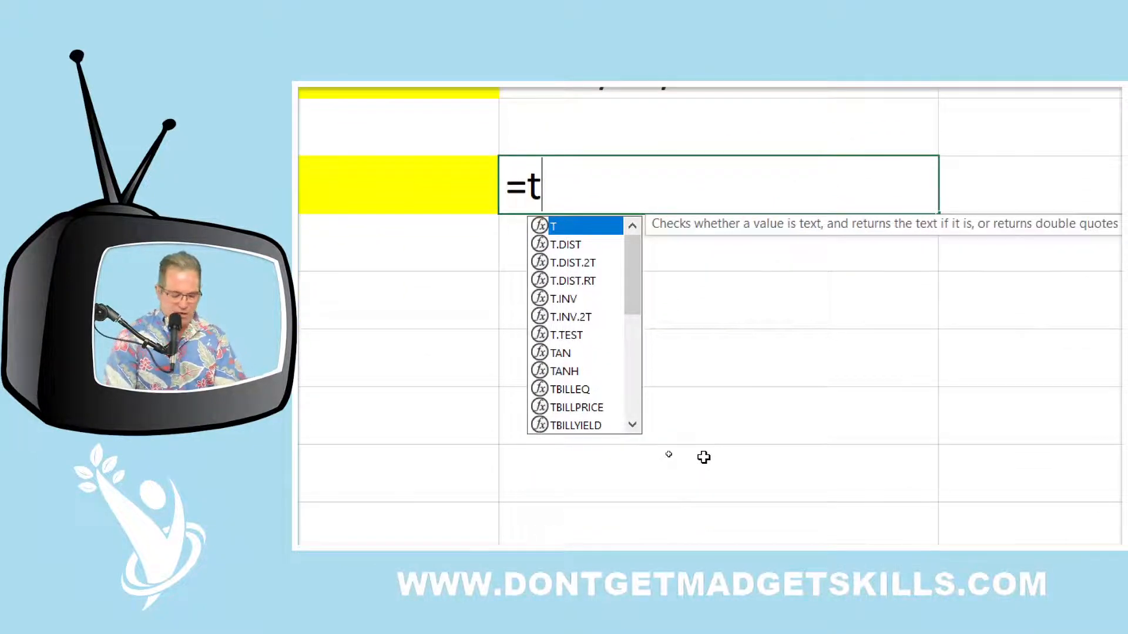
type("o")
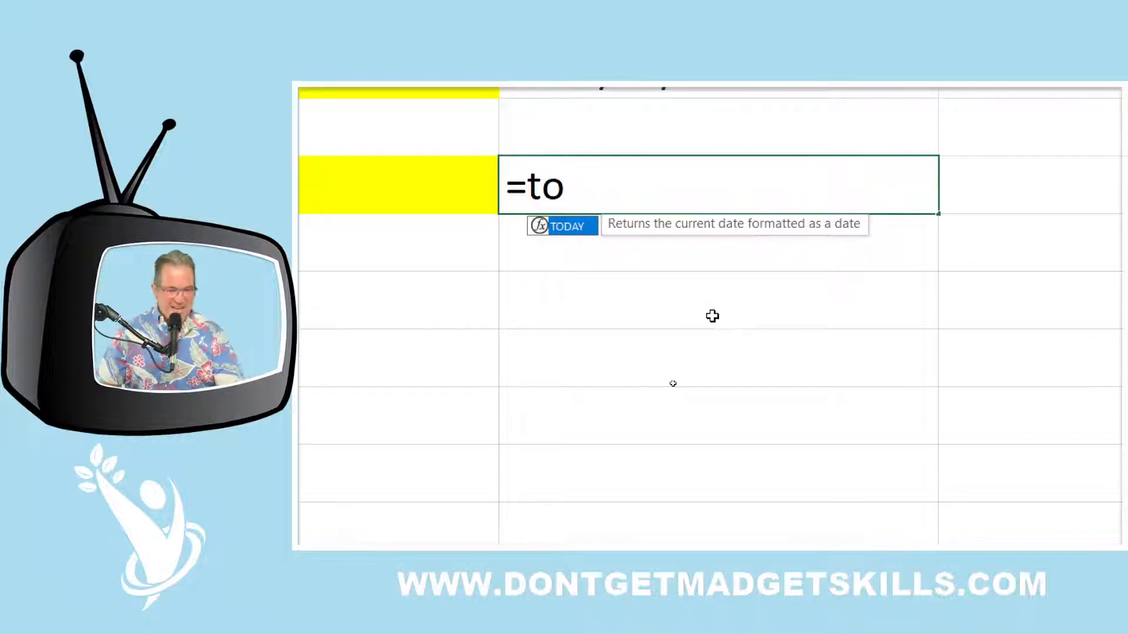
key("Escape")
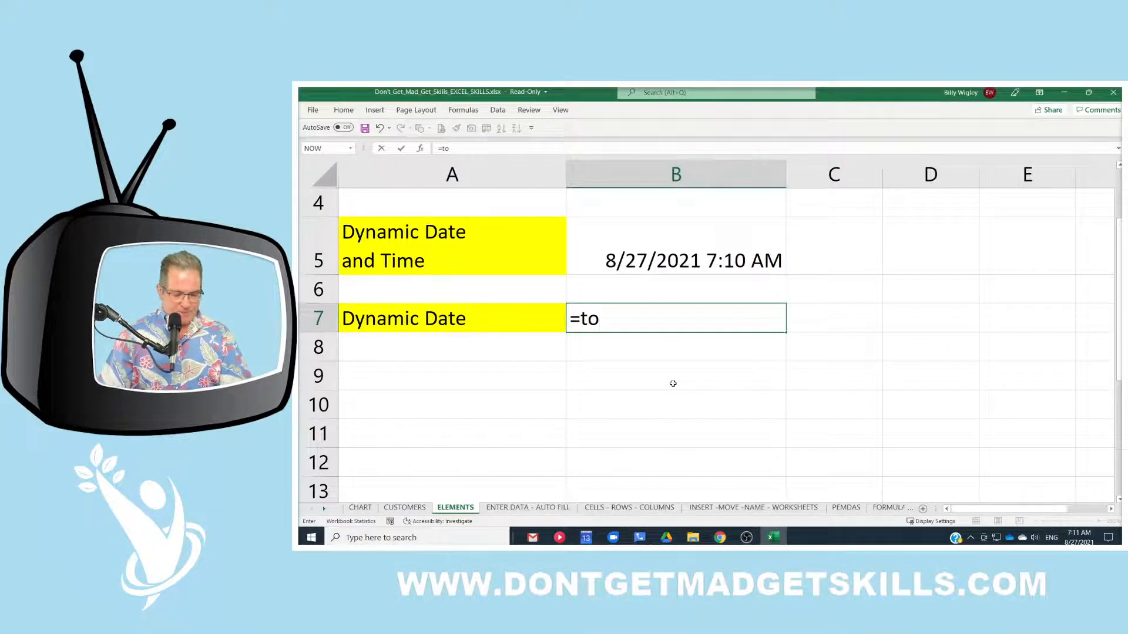
type("s")
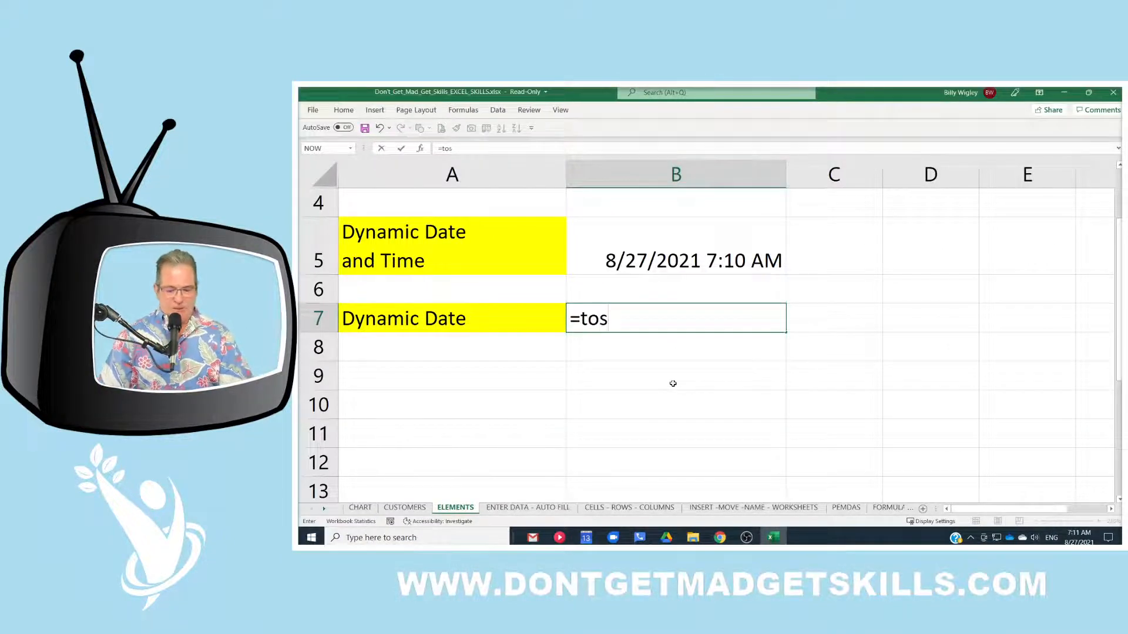
key("BackSpace")
type("d")
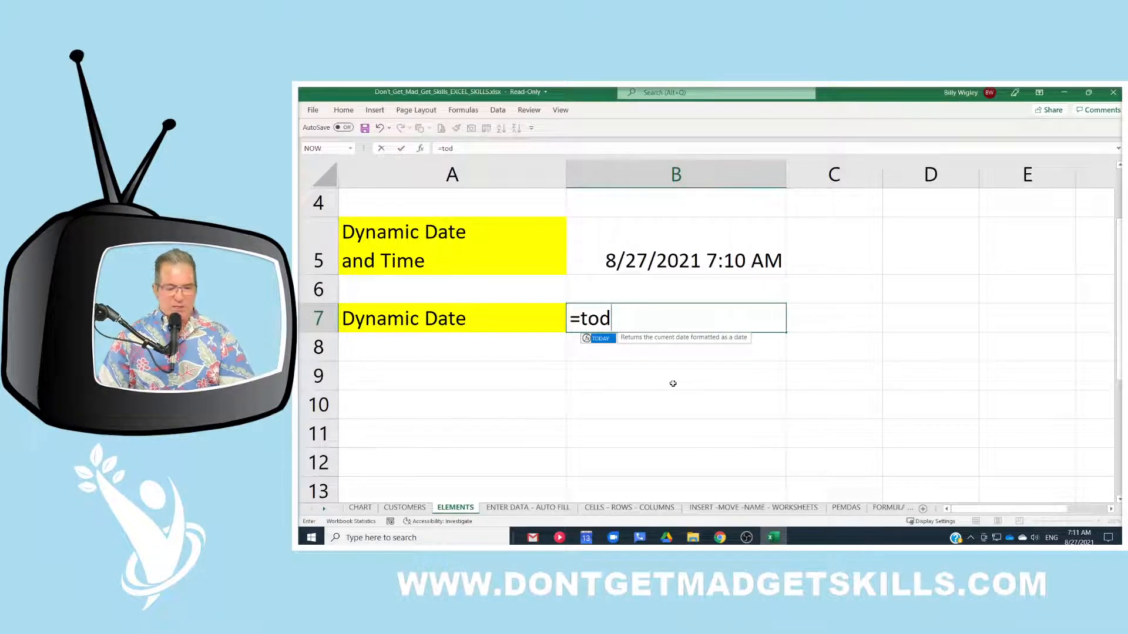
key("Tab")
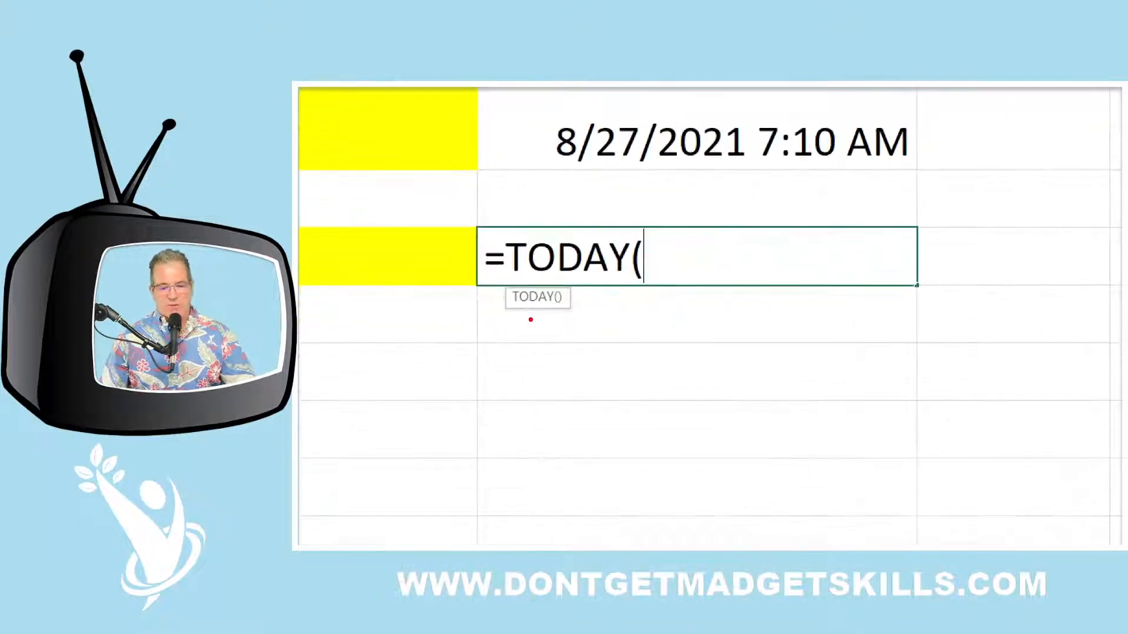
key("Escape")
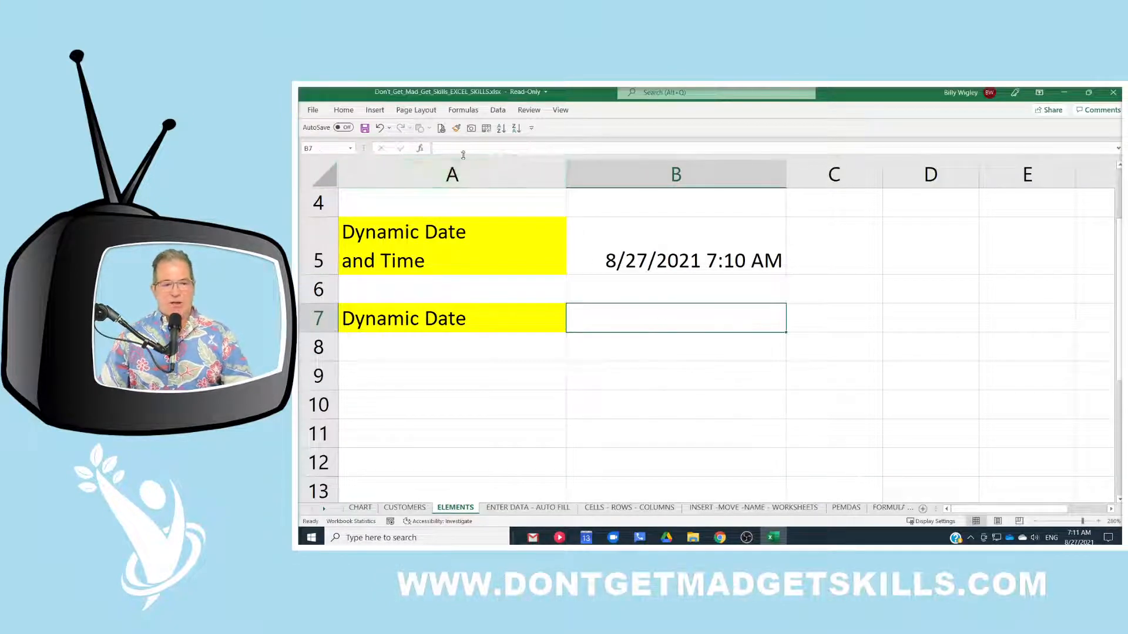
Open Insert Function for cell B7 and search the functions for "todays date".
left_click(420, 148)
left_click_drag(494, 129, 829, 204)
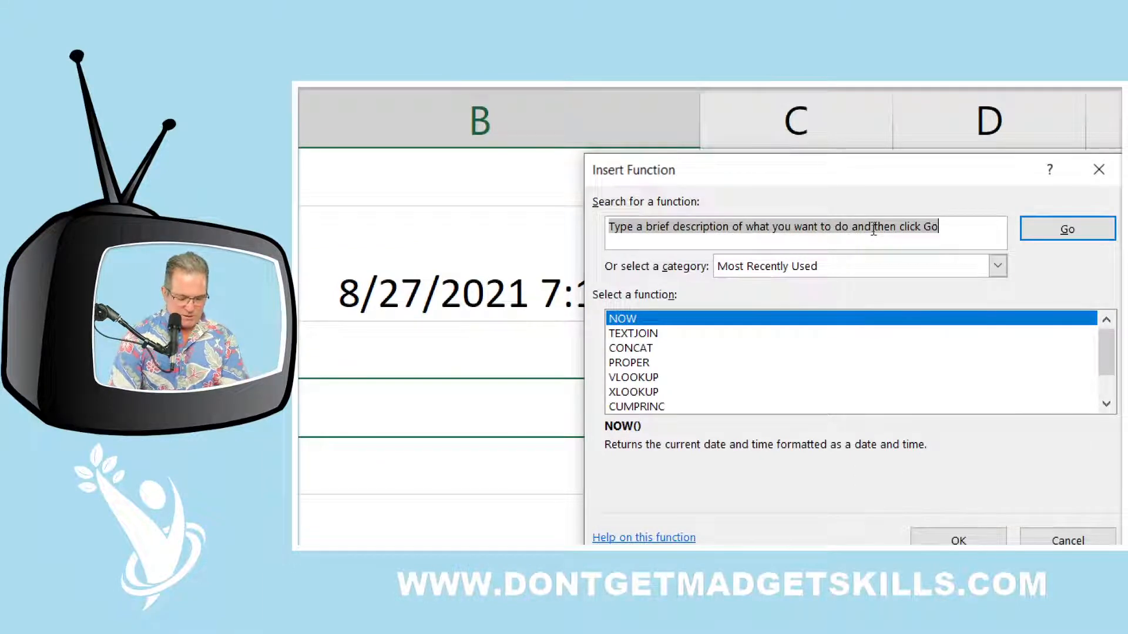
type("today")
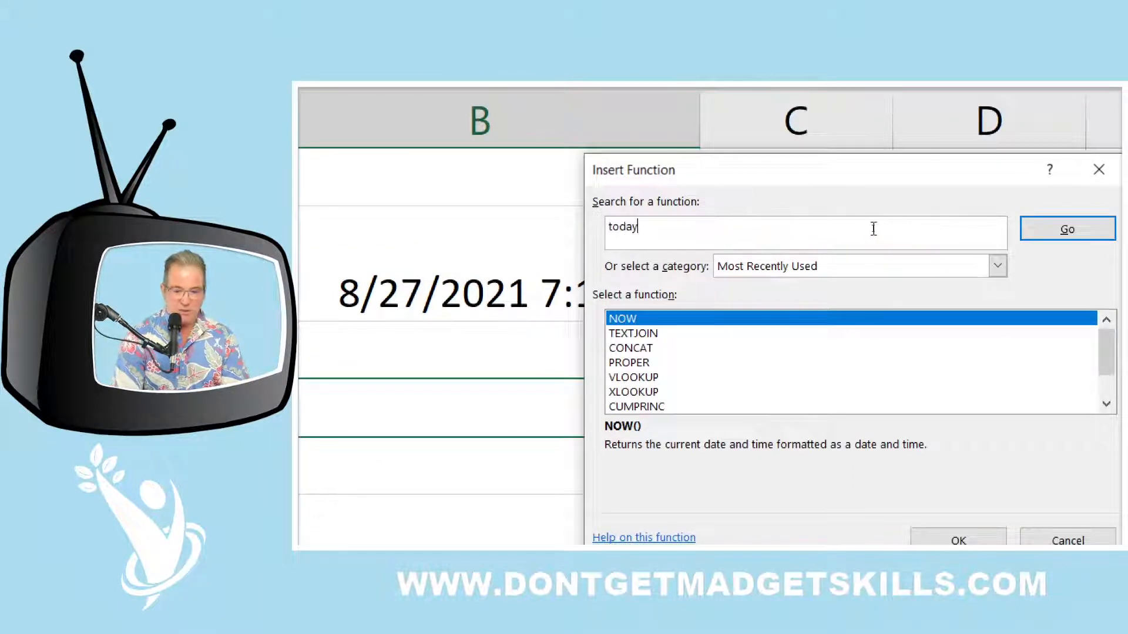
type("s date")
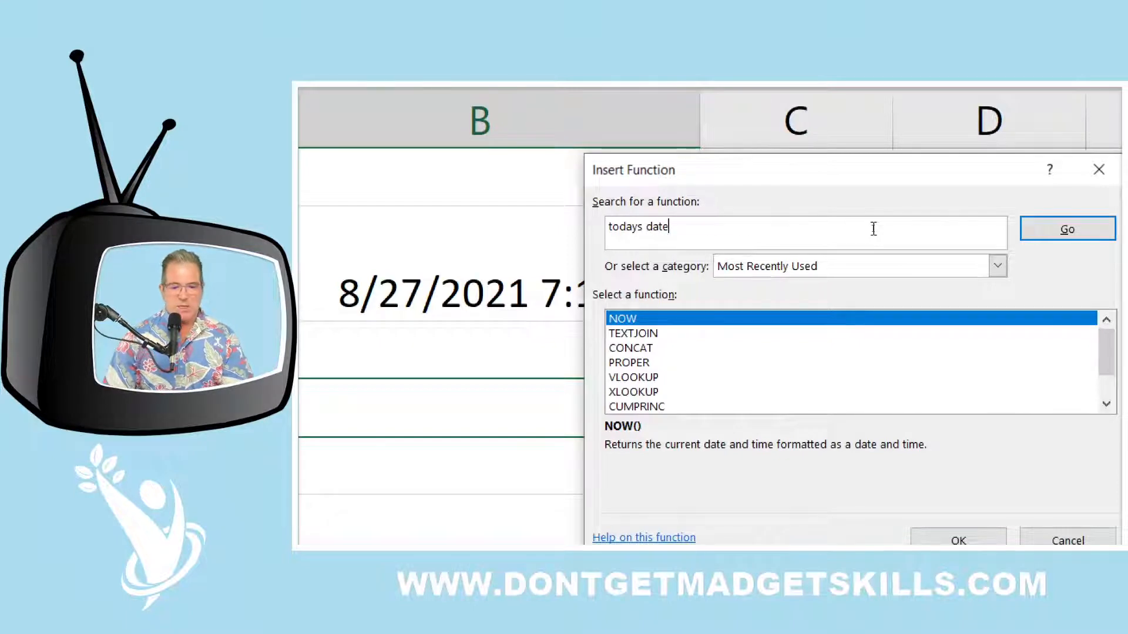
key("Return")
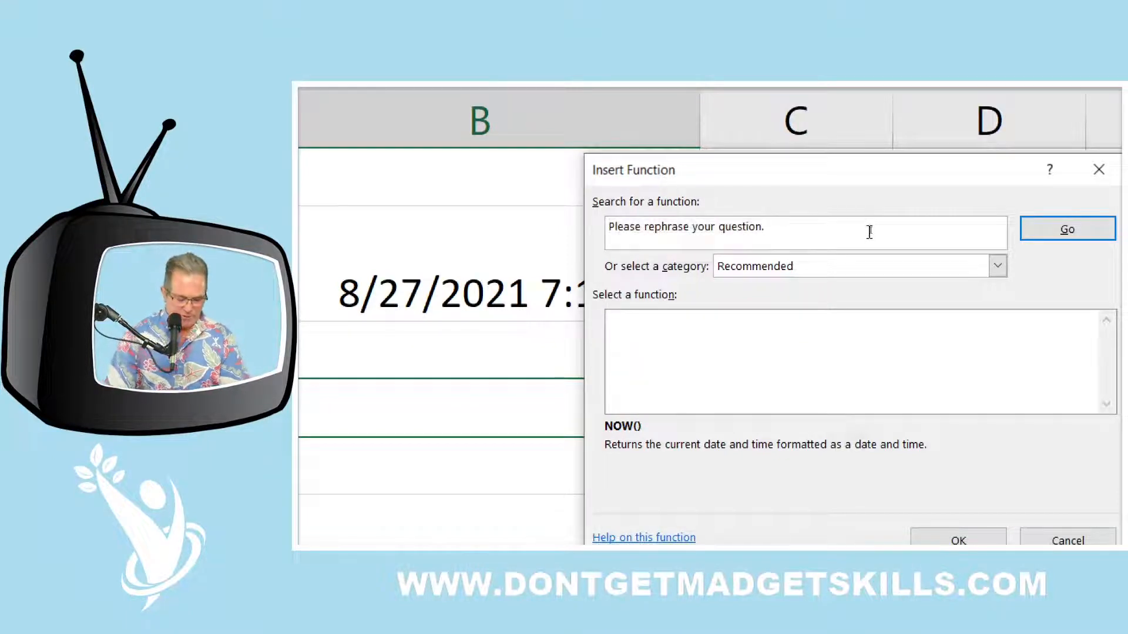
Replace the function search text with "date today" and run the search.
key("BackSpace")
key("BackSpace")
key("BackSpace")
key("BackSpace")
key("BackSpace")
key("BackSpace")
key("BackSpace")
key("BackSpace")
key("BackSpace")
key("BackSpace")
key("BackSpace")
key("BackSpace")
key("BackSpace")
key("BackSpace")
key("BackSpace")
key("BackSpace")
key("BackSpace")
key("BackSpace")
key("BackSpace")
key("BackSpace")
type("date today")
left_click(1066, 231)
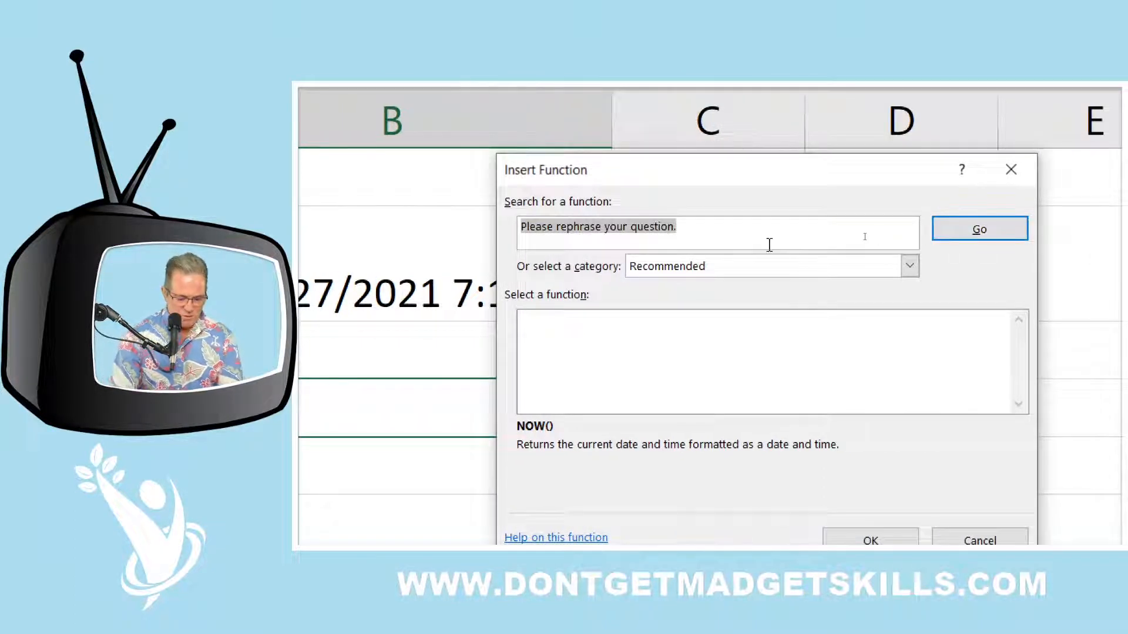
Search the functions for "date", and extend the search to "date now".
type("date")
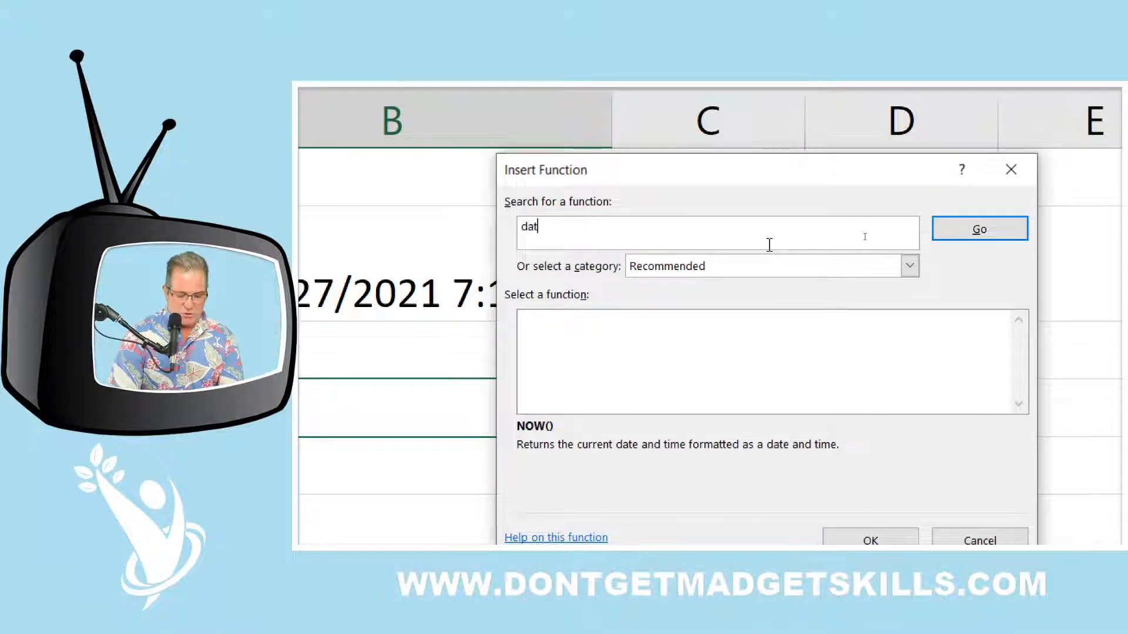
left_click(995, 233)
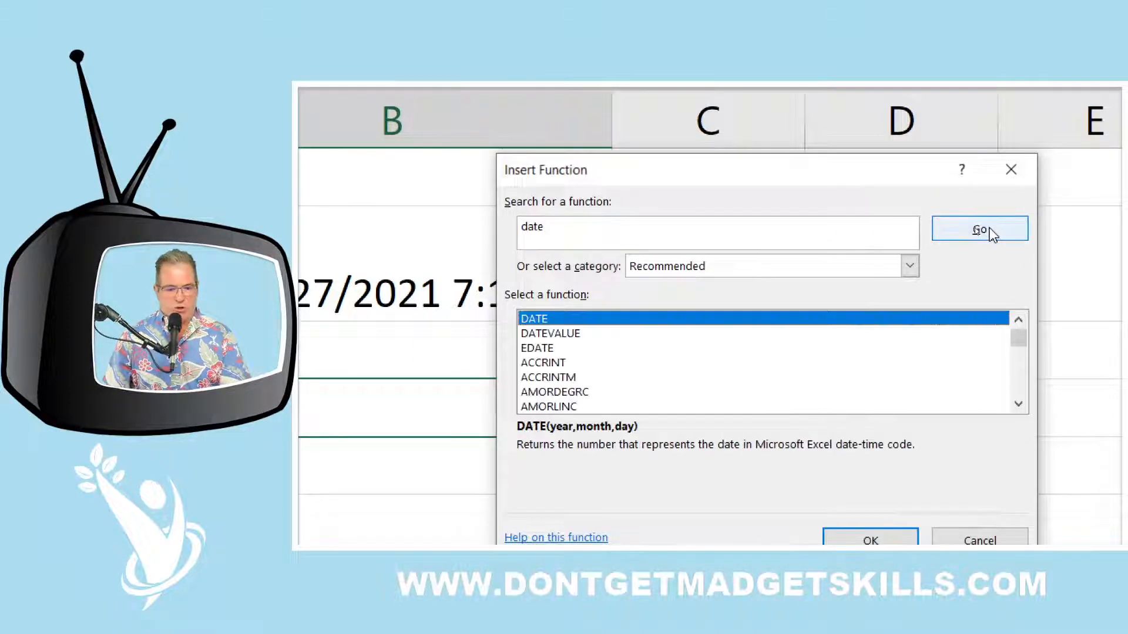
left_click(612, 224)
type("now")
key("Return")
left_click(611, 228)
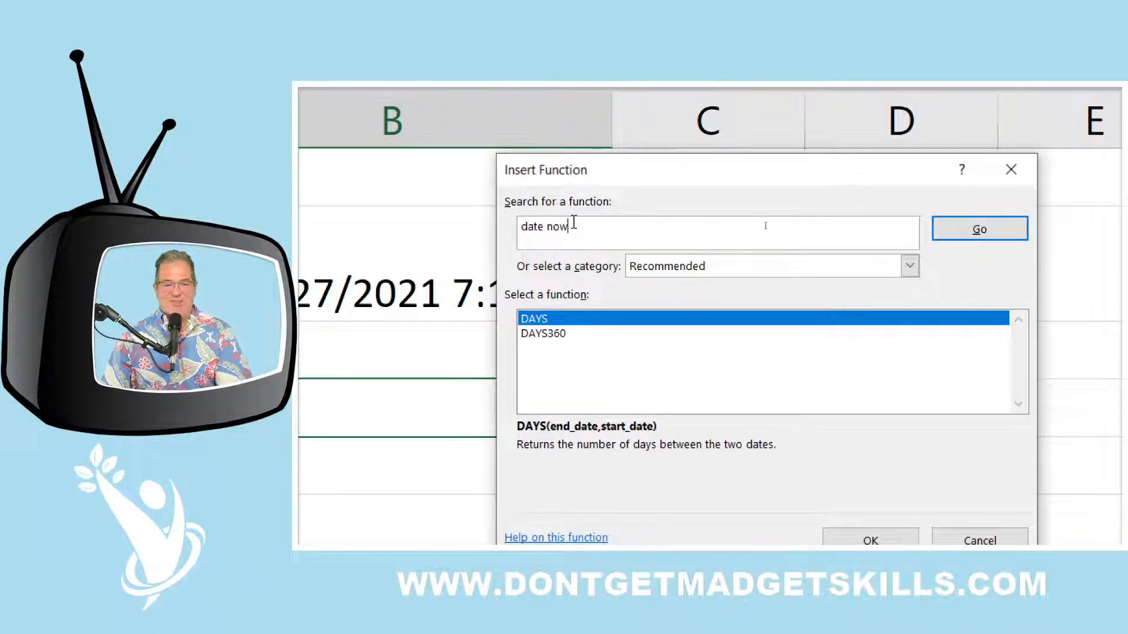
Replace the function search text with "Date and time" and run the search.
left_click_drag(572, 227, 518, 240)
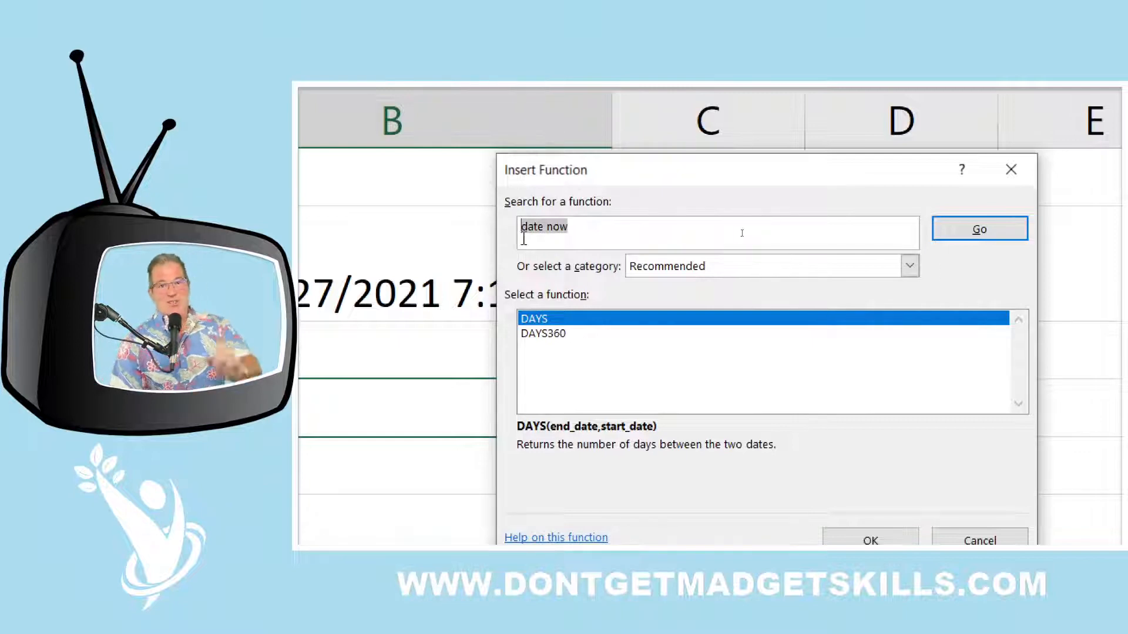
type("Date")
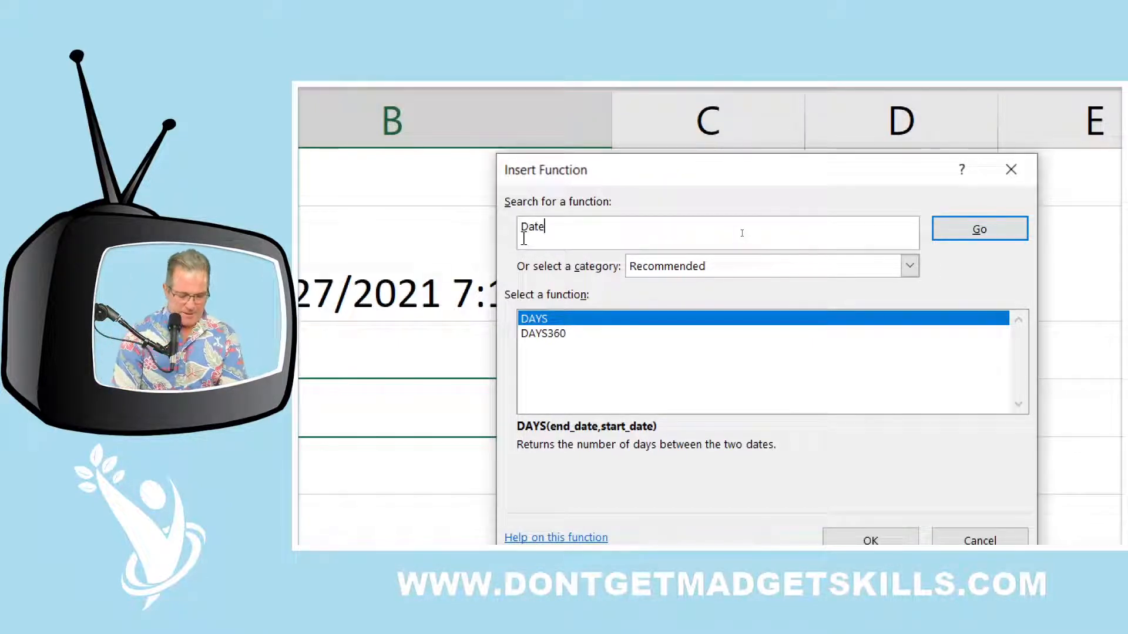
type(" and time")
key("Return")
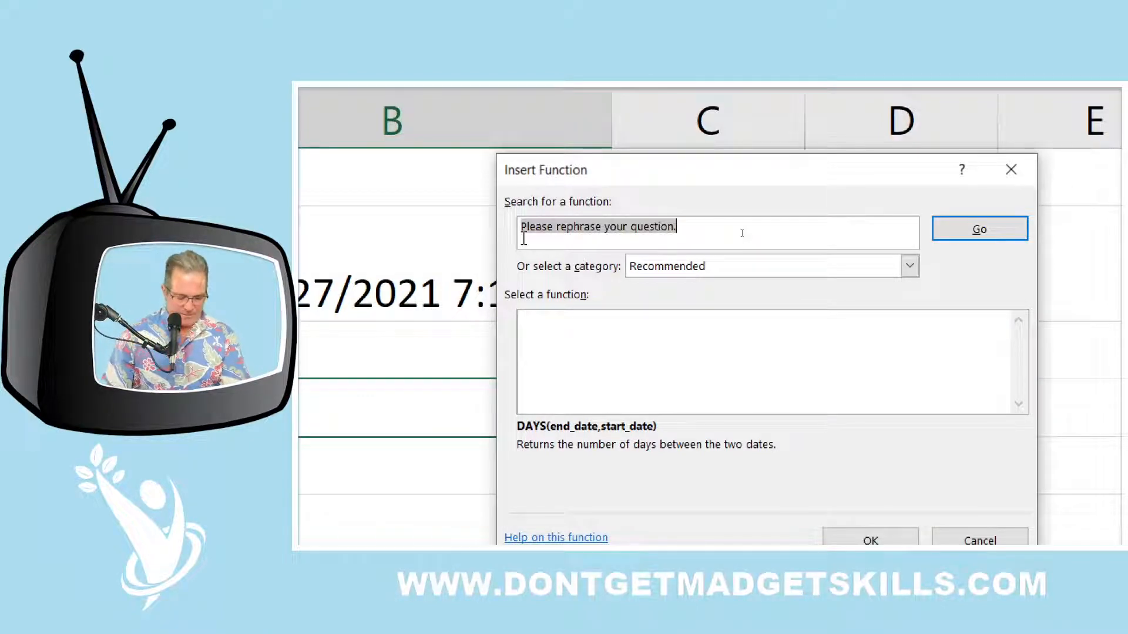
Search the functions for "todays date", and replace that search text with "today".
type("todays date")
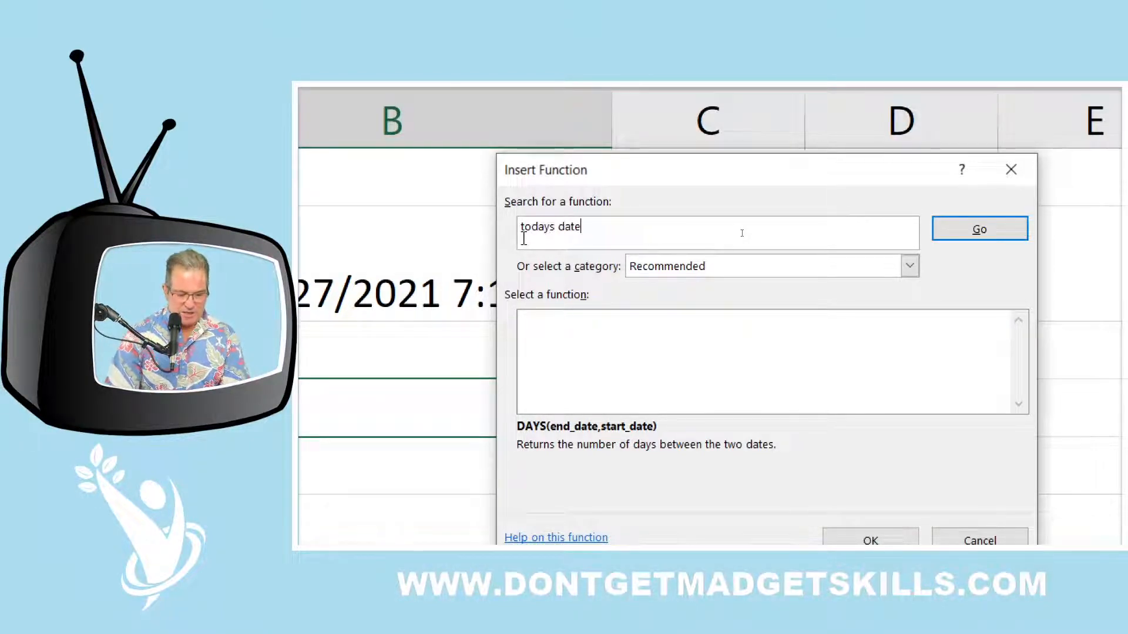
key("Return")
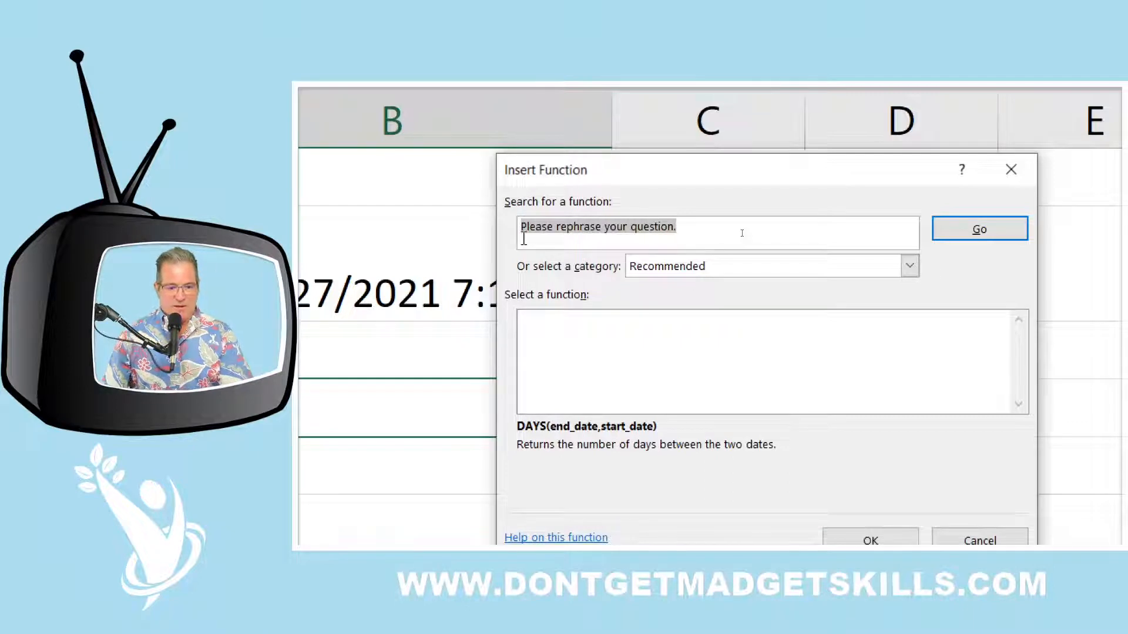
type("today")
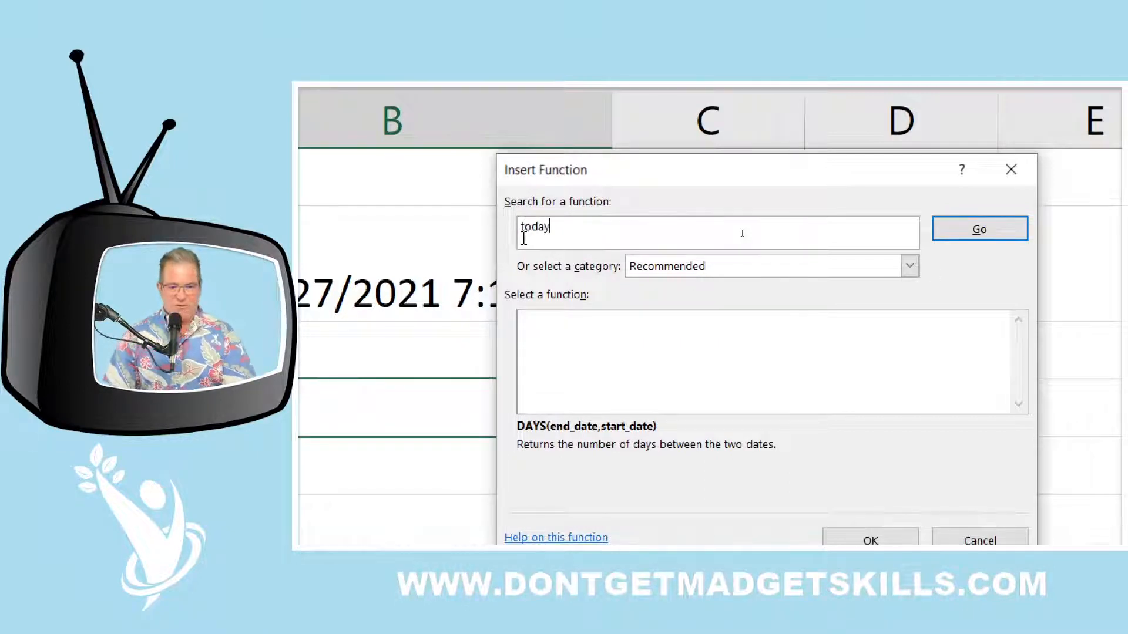
key("Return")
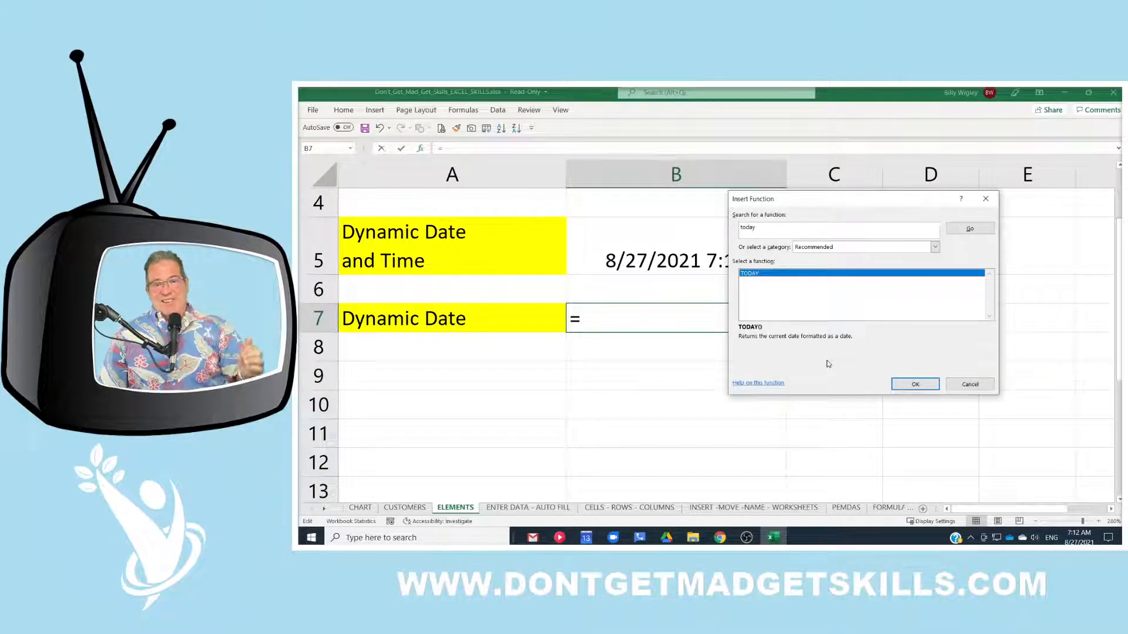
Insert the TODAY function found by the search into cell B7 and accept its empty arguments.
left_click(920, 388)
left_click_drag(851, 263, 764, 256)
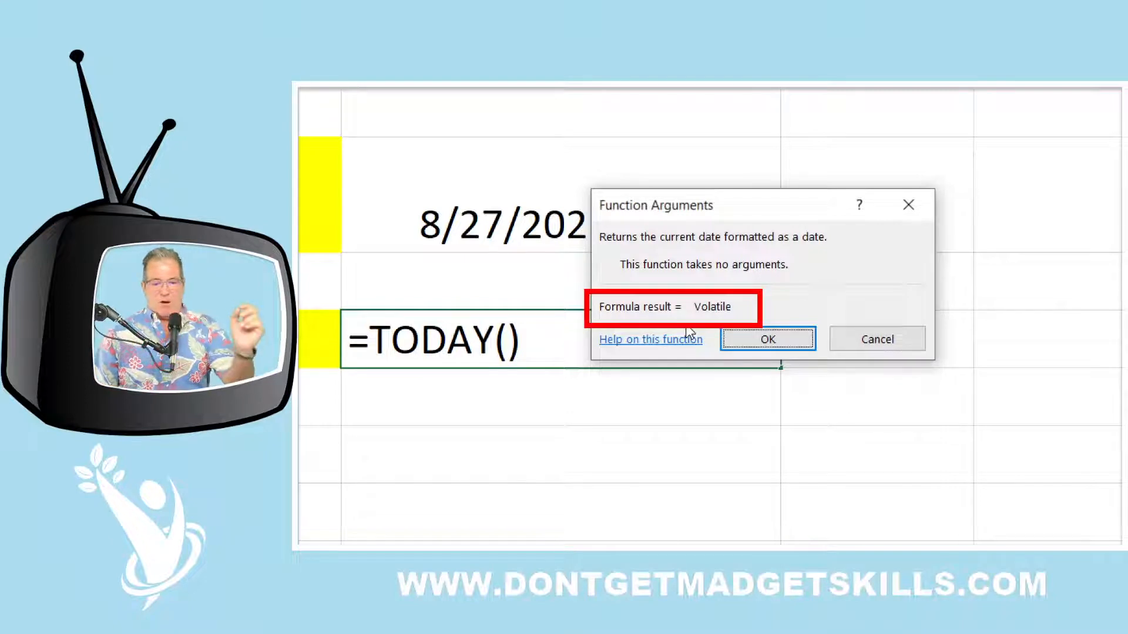
left_click(758, 341)
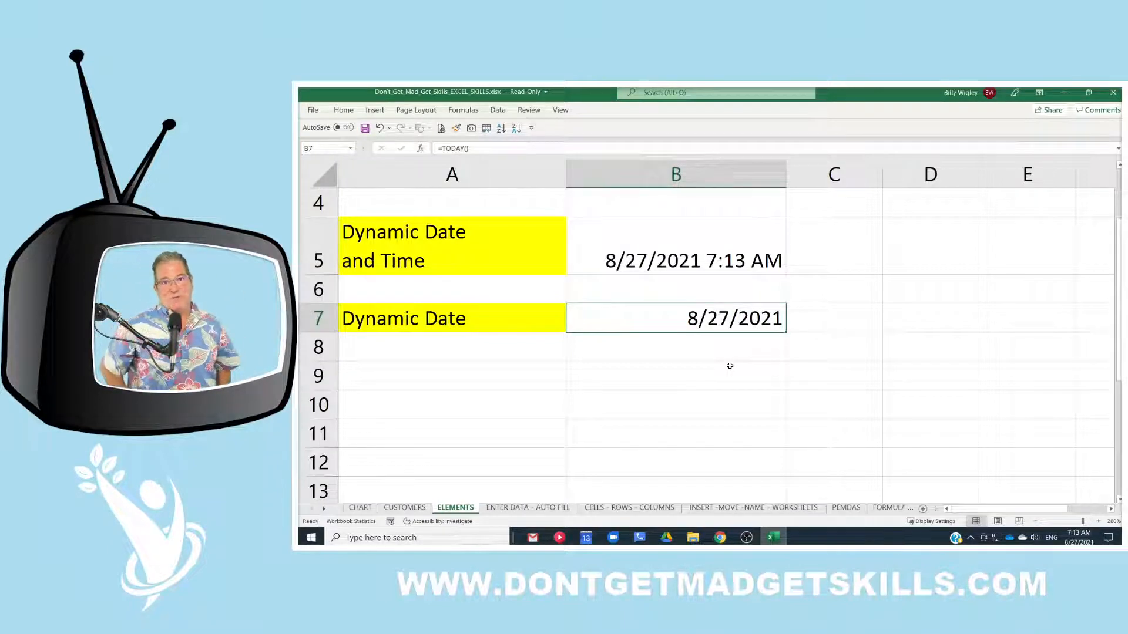
Review the Function Arguments description of the NOW formula in cell B5 and accept it as is.
left_click(669, 243)
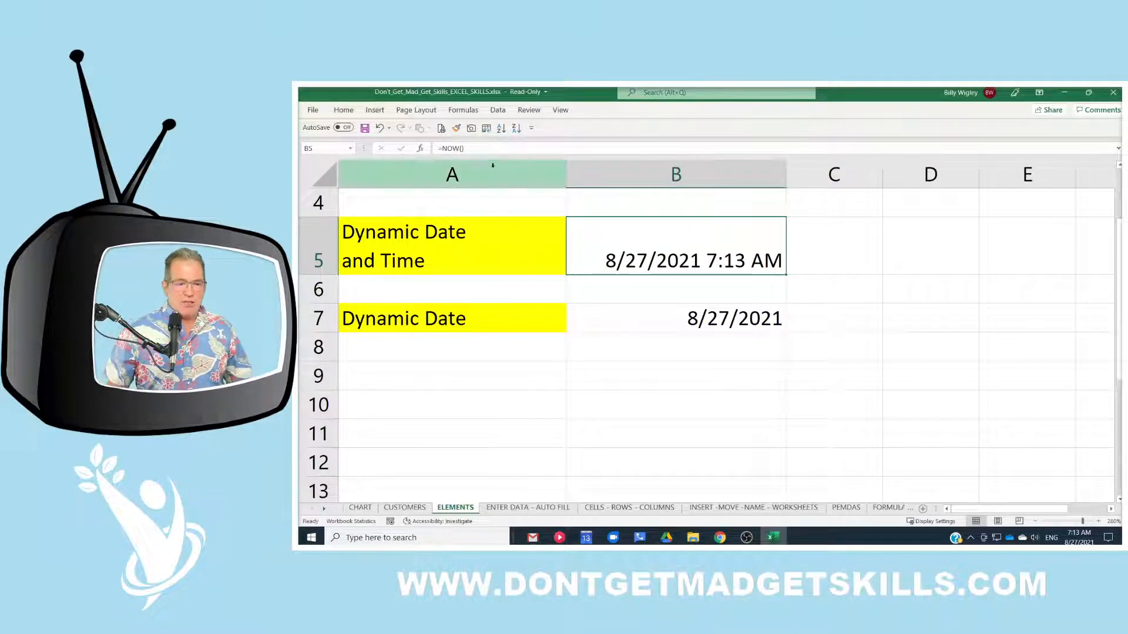
left_click(423, 148)
left_click_drag(789, 252, 773, 227)
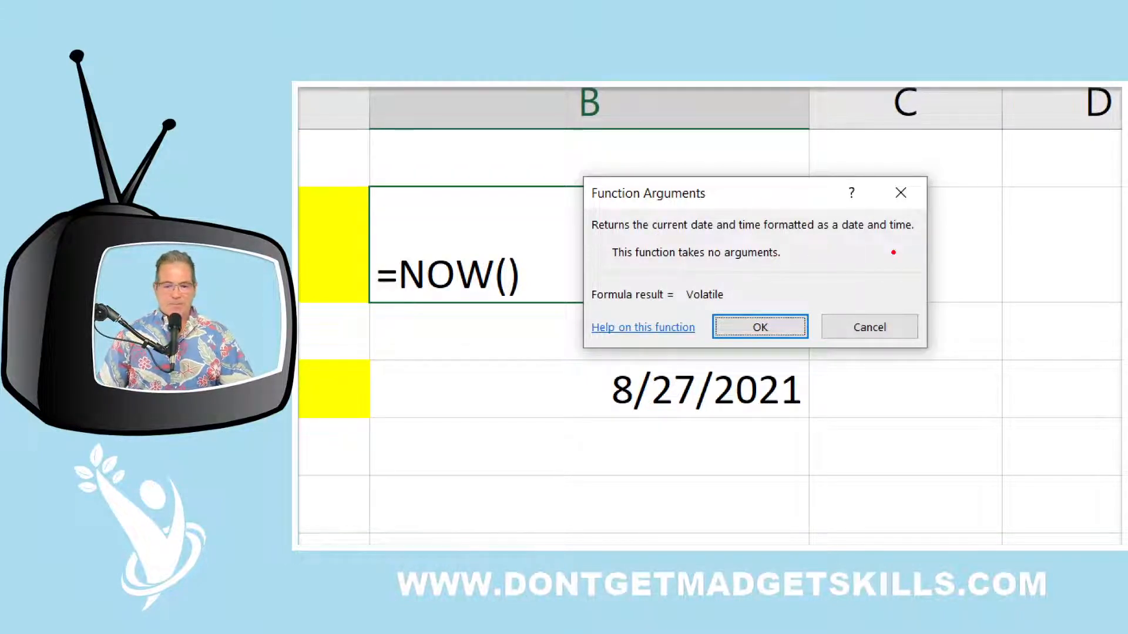
left_click_drag(763, 233, 818, 232)
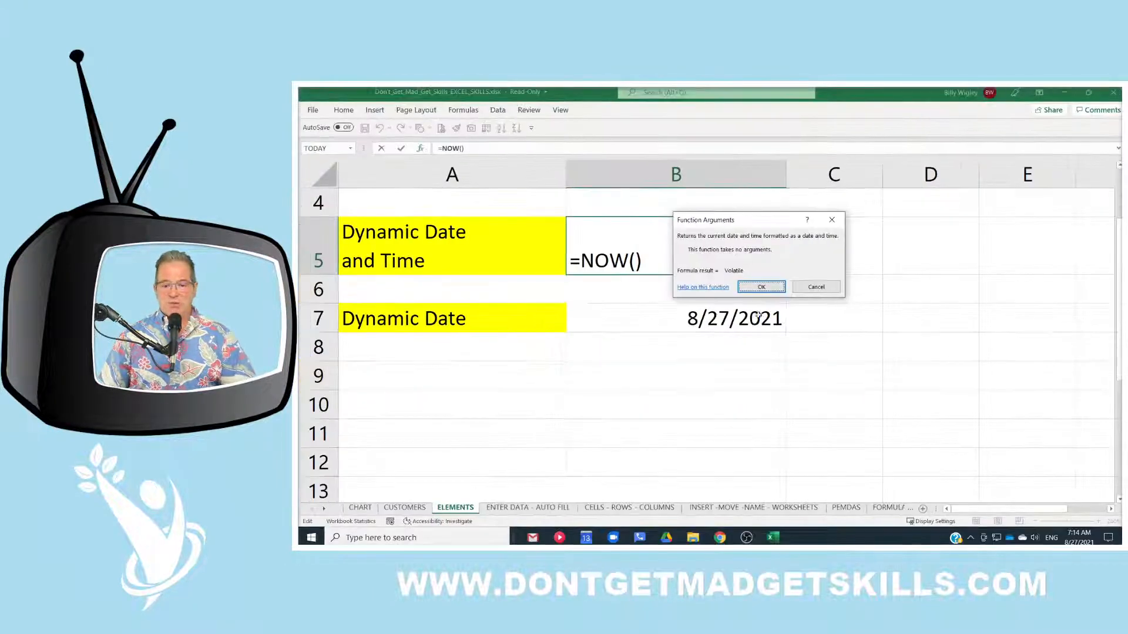
left_click(761, 286)
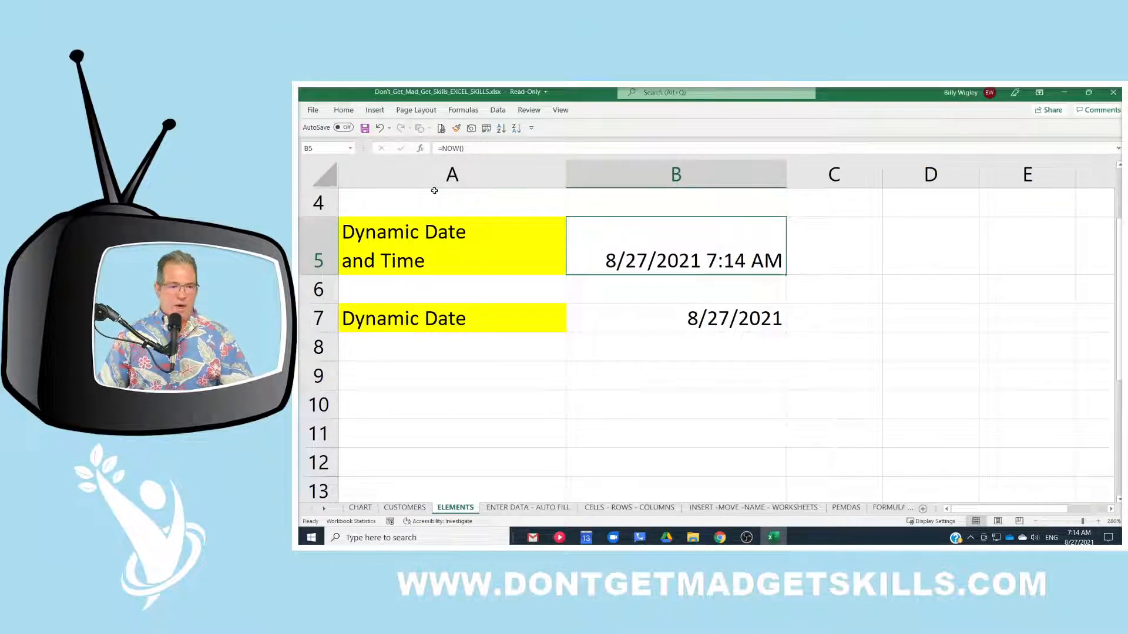
Apply the Time number format to cell B5.
left_click(343, 111)
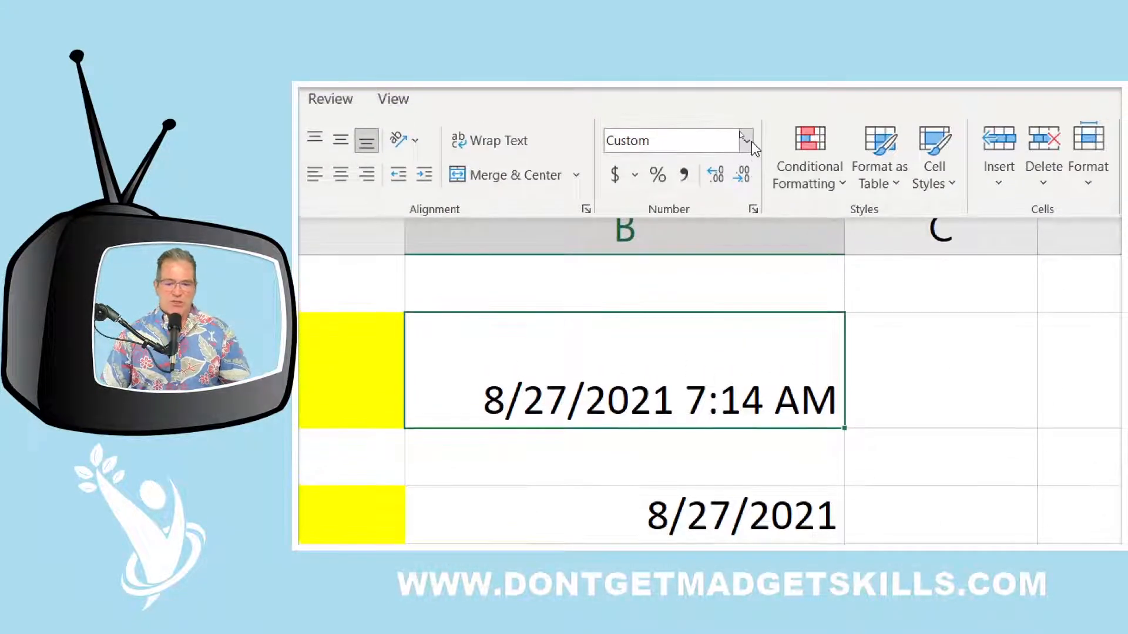
left_click(746, 141)
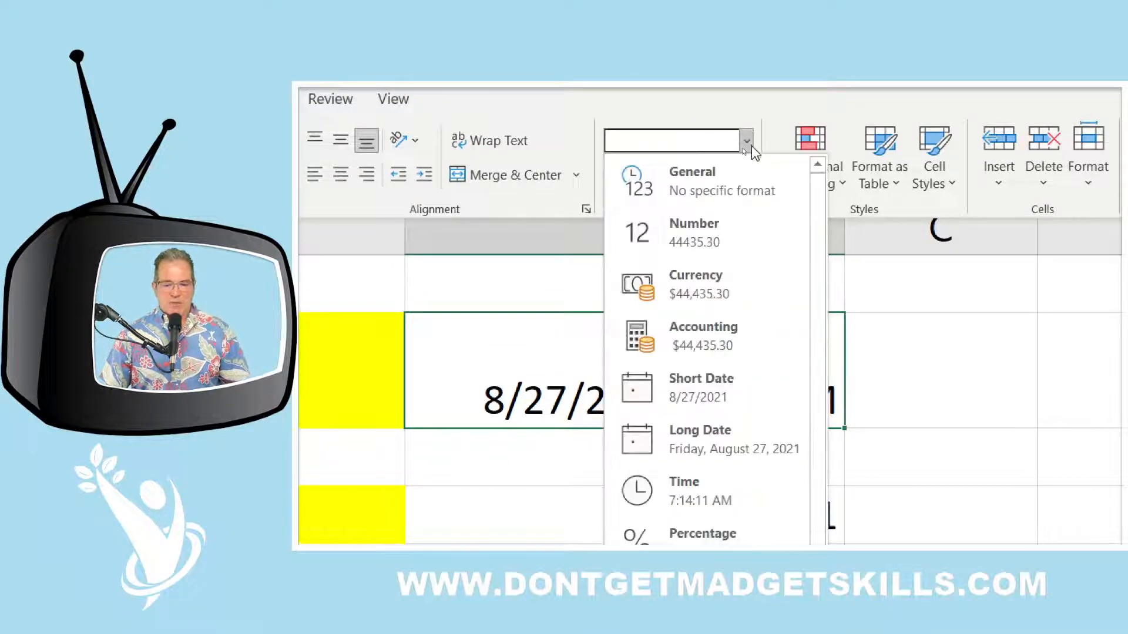
left_click(733, 500)
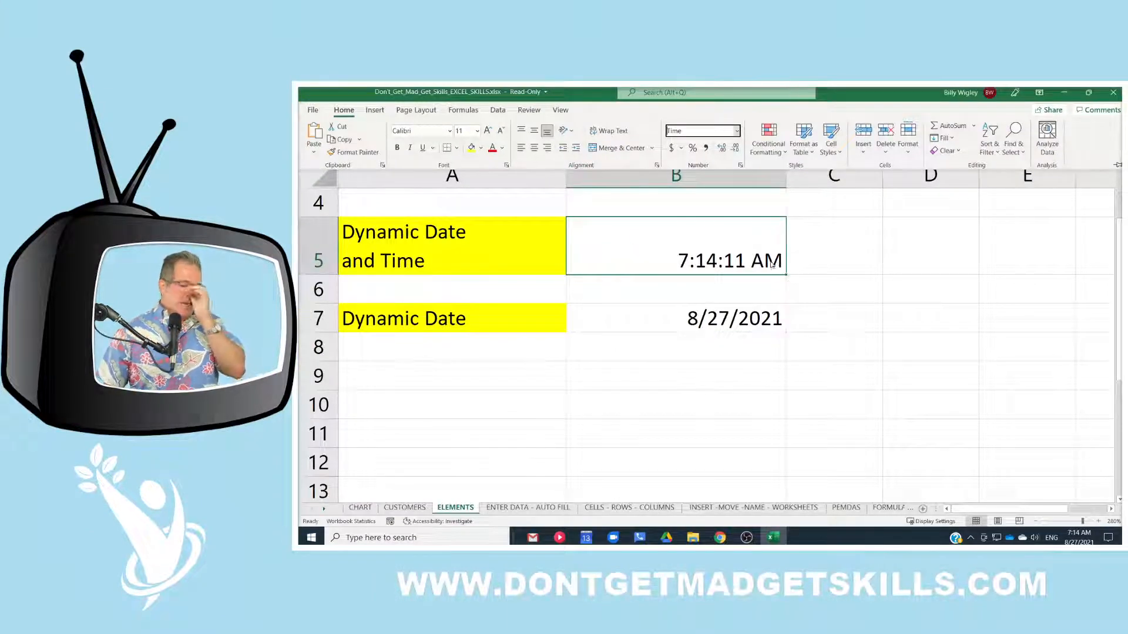
Set cell B5's time format type to 1:30 PM in Format Cells and recalculate the worksheet.
left_click(741, 166)
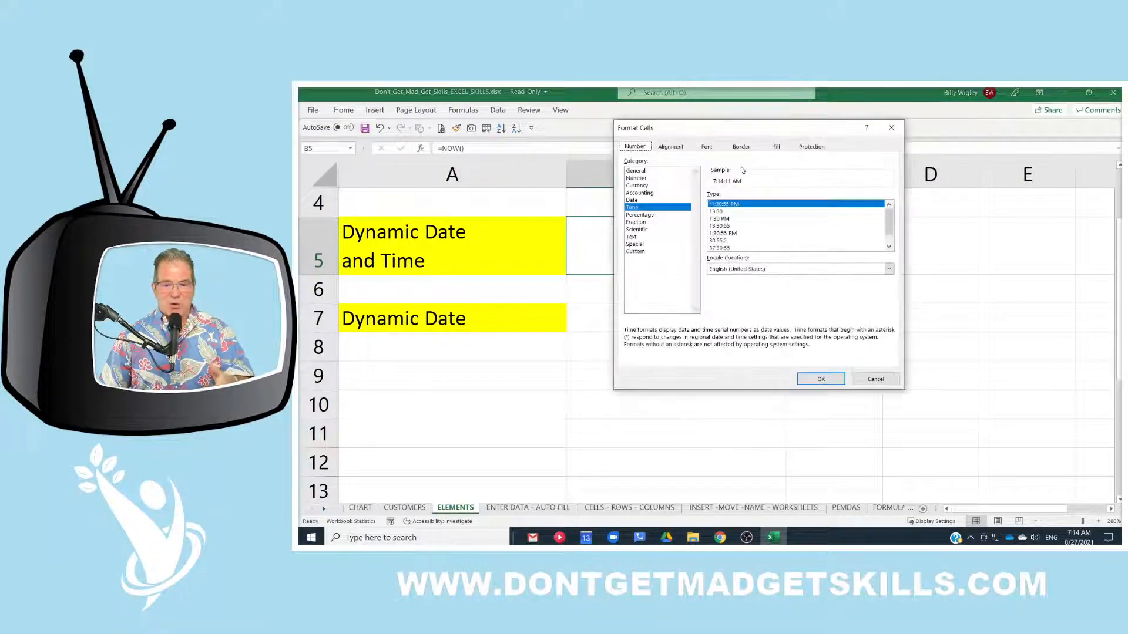
left_click(735, 219)
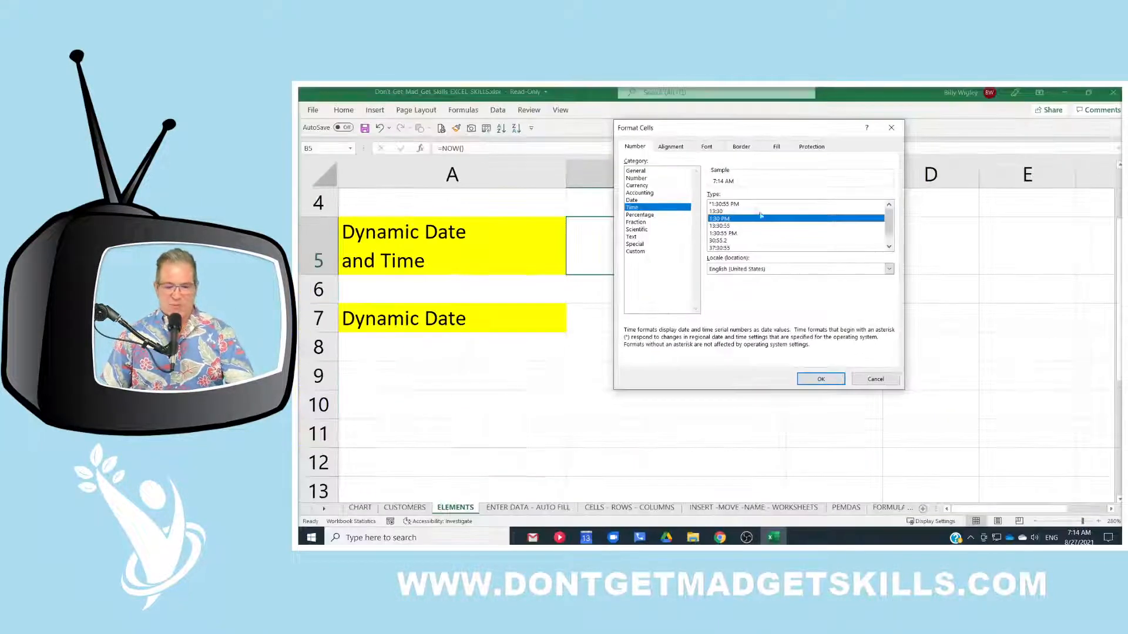
left_click(814, 380)
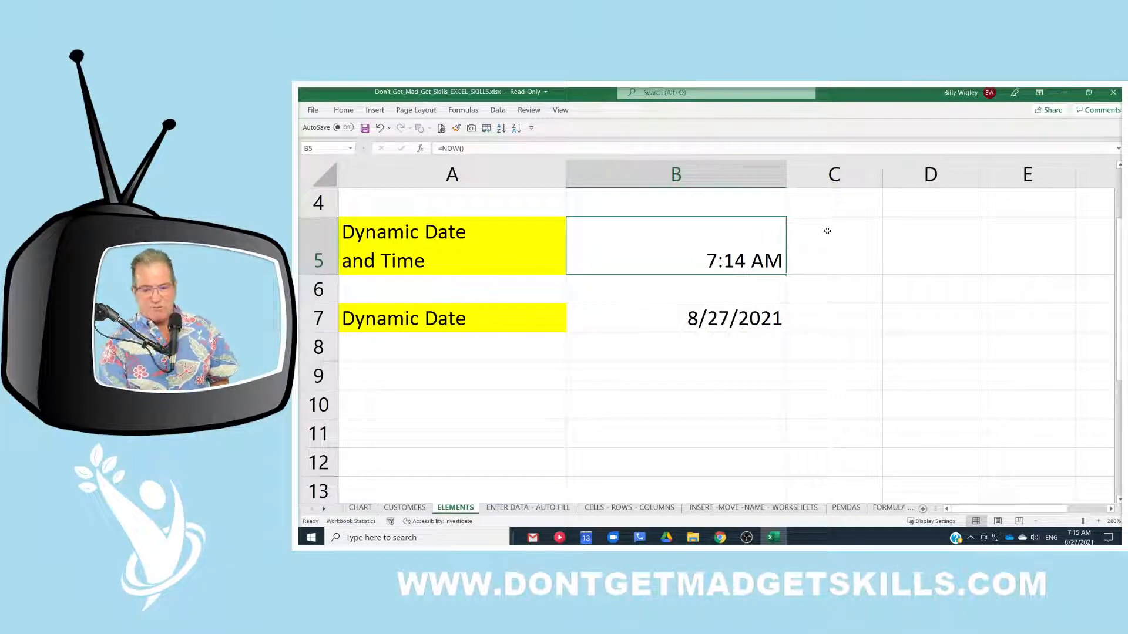
key("F9")
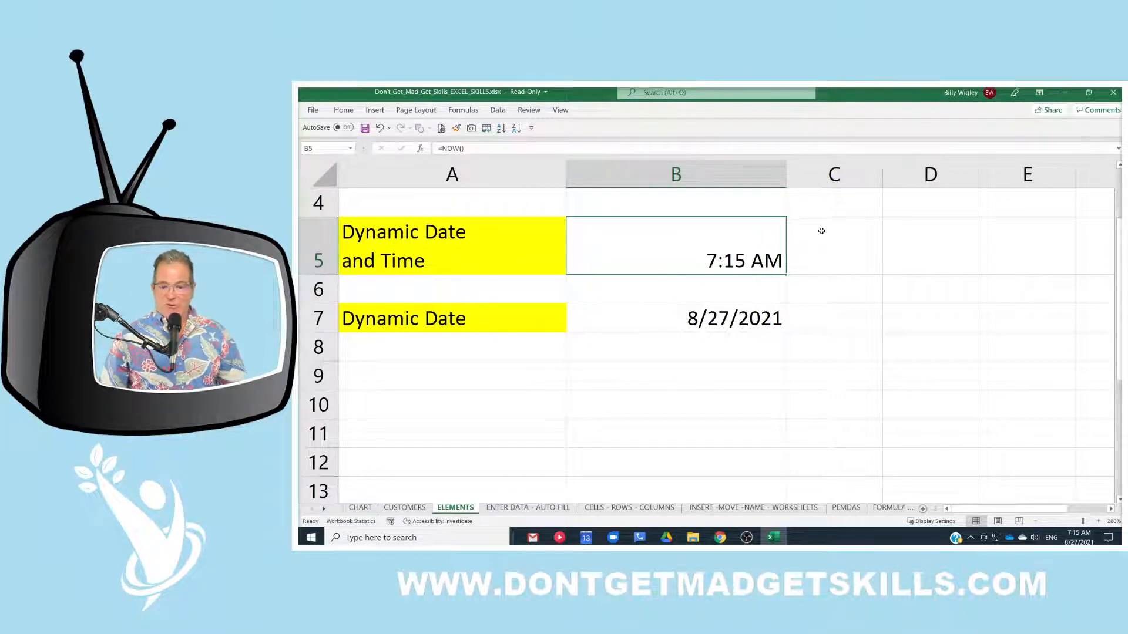
scroll(823, 232, "up", 1)
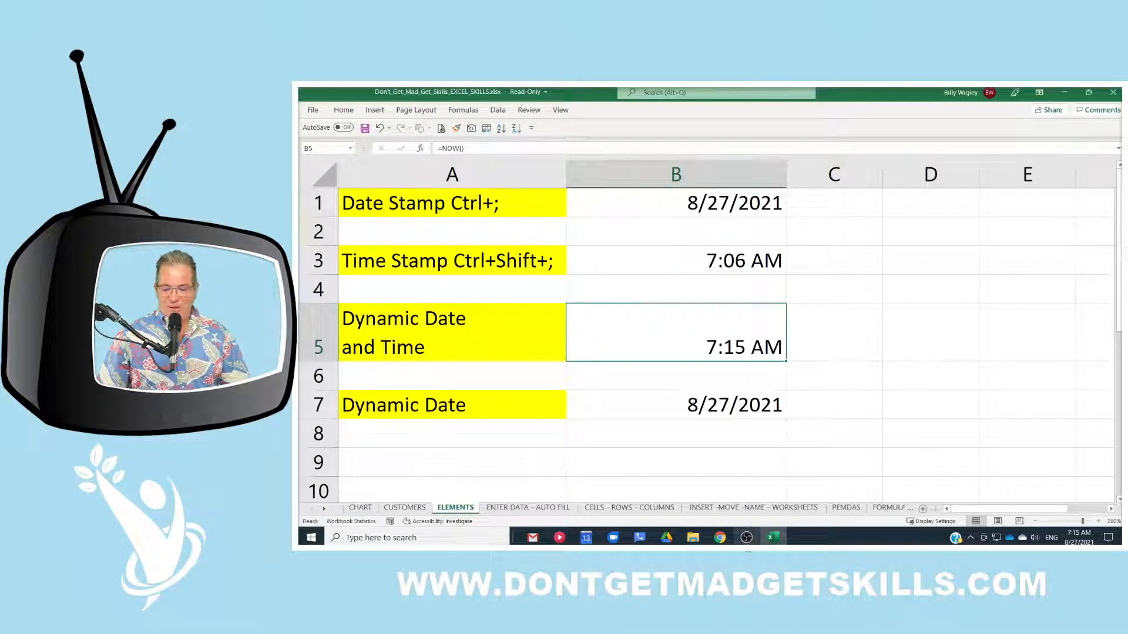
Switch to the dontgetmadgetskills.com page in Chrome and view the Upcoming Live Classes and their booking options.
mouse_move(746, 539)
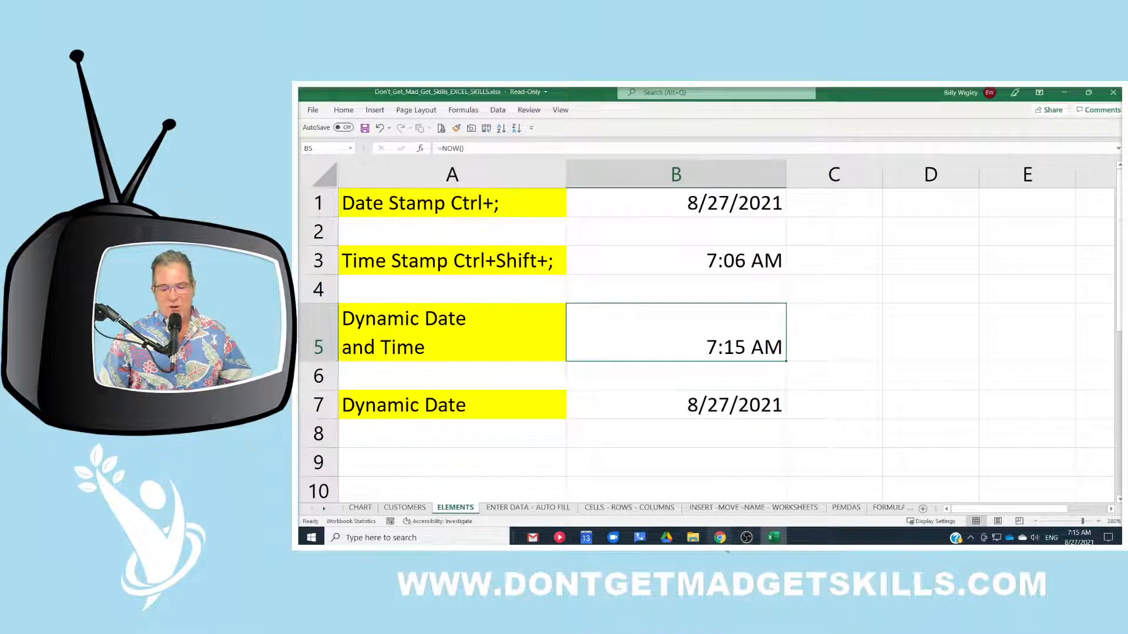
left_click(802, 486)
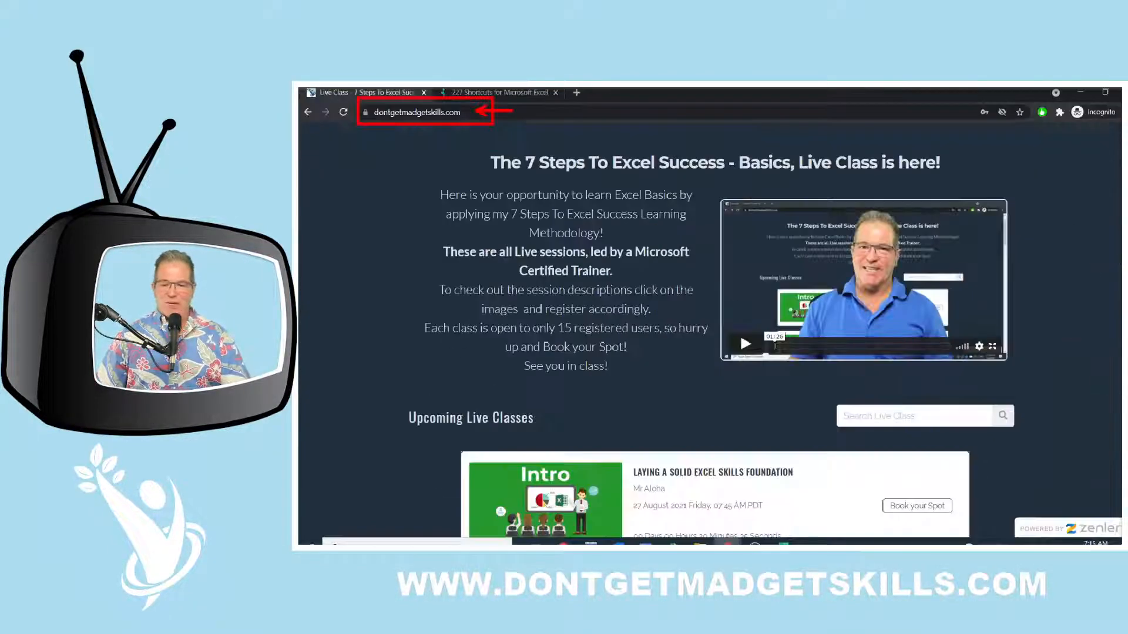
scroll(963, 289, "down", 5)
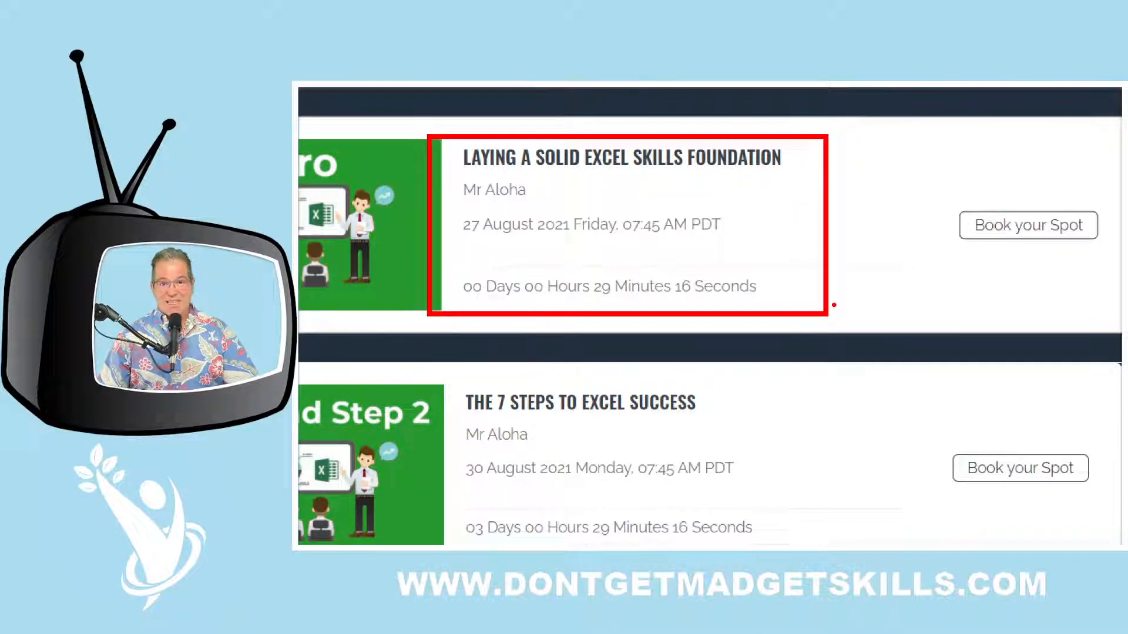
left_click_drag(935, 184, 1111, 261)
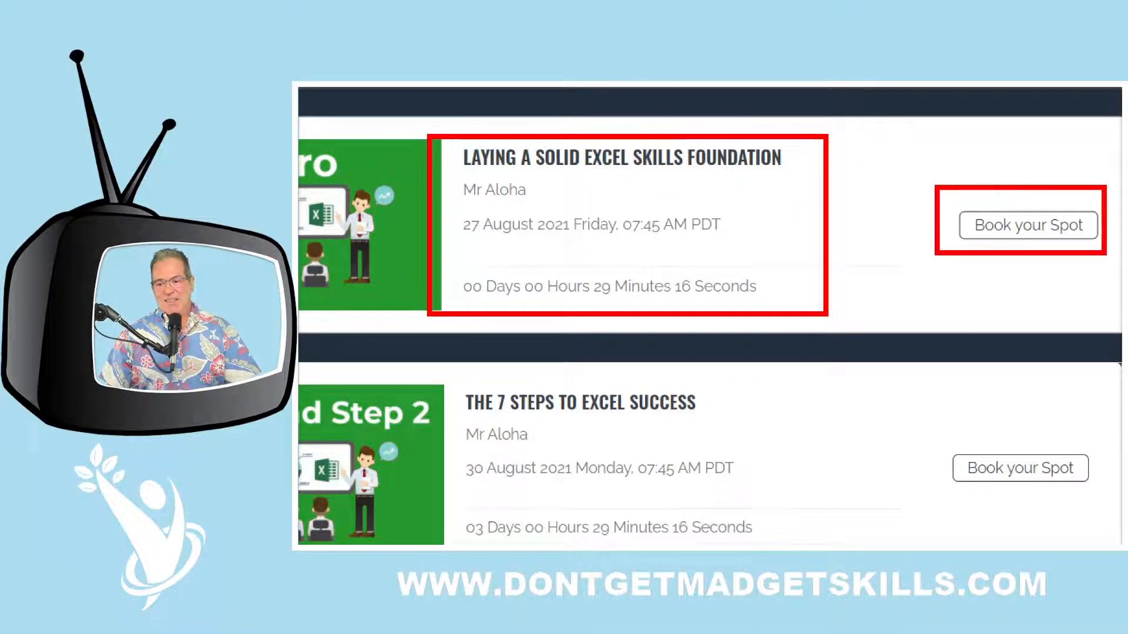
key("Escape")
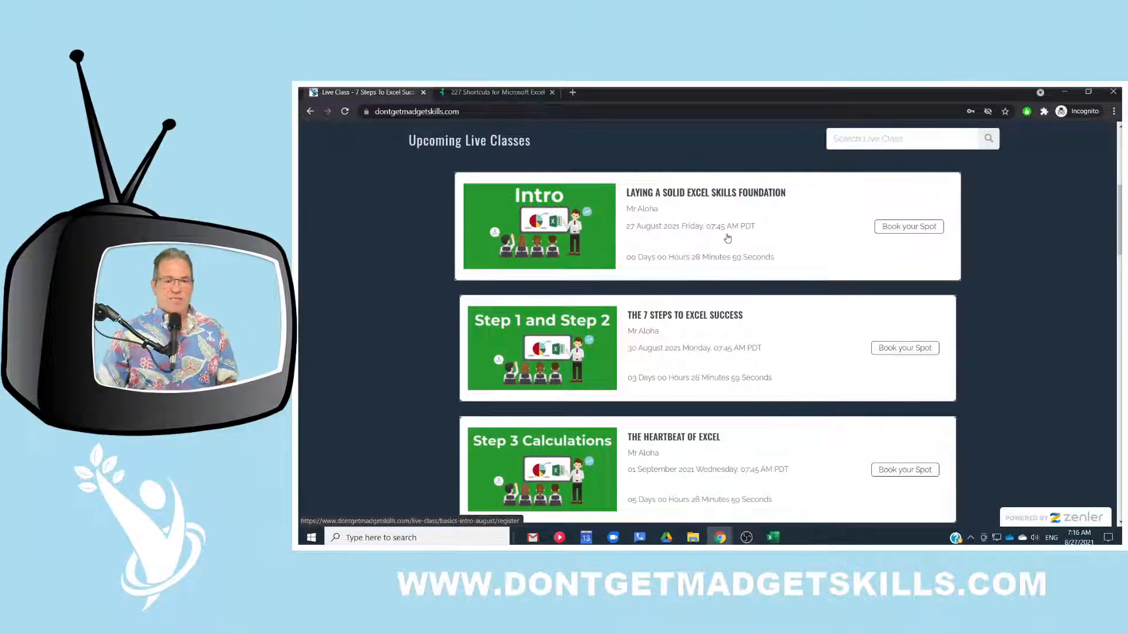
key("ctrl+1")
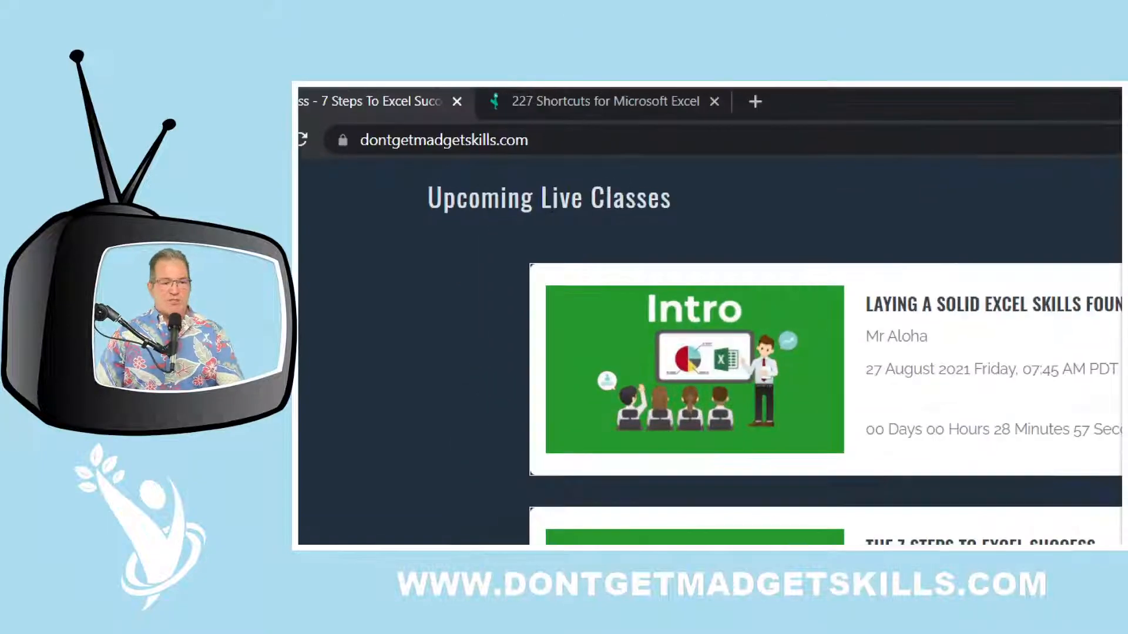